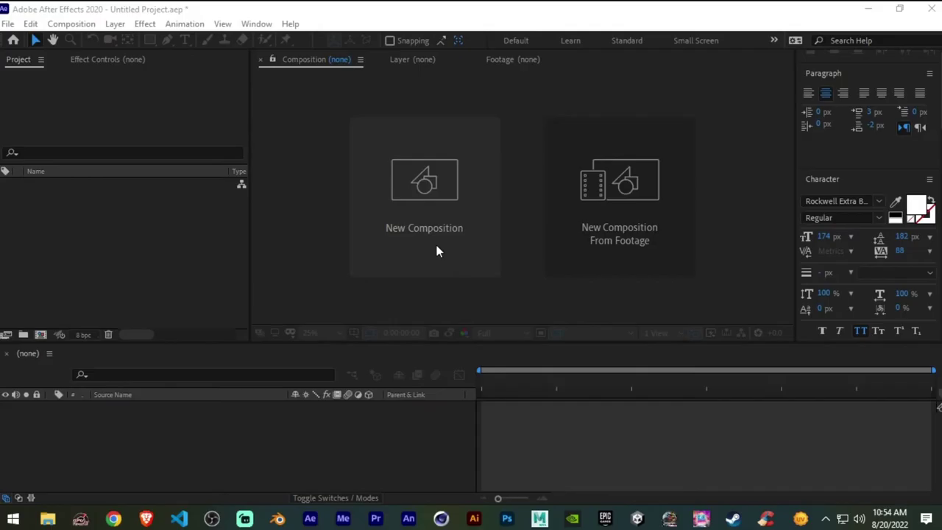
- Create a new composition named 'Text Animation'
left_click(436, 251)
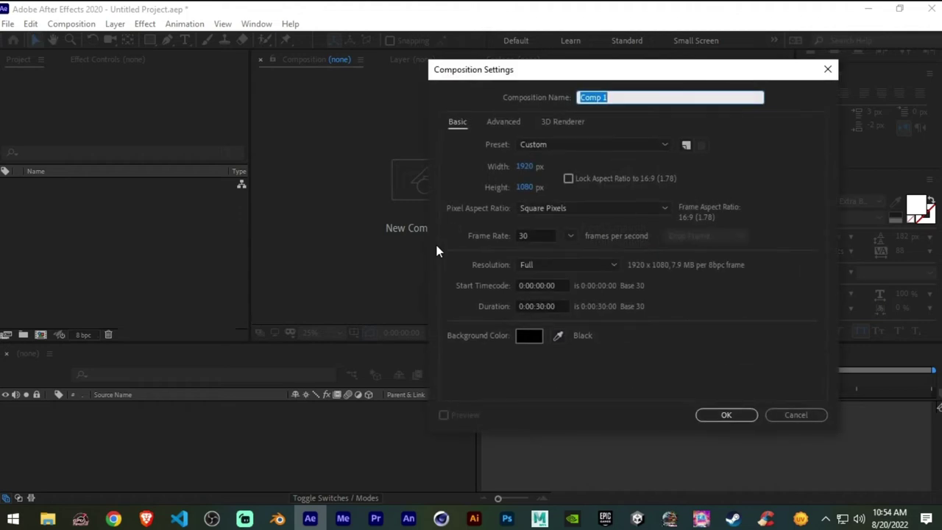
type("Text Animation")
key("Return")
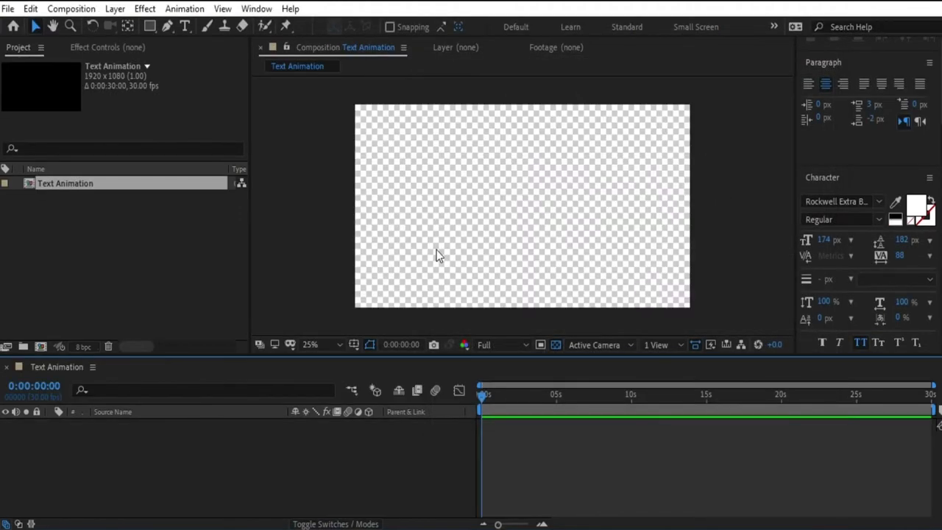
- Add a black 1920×1080 solid layer named BG and lock it
right_click(247, 444)
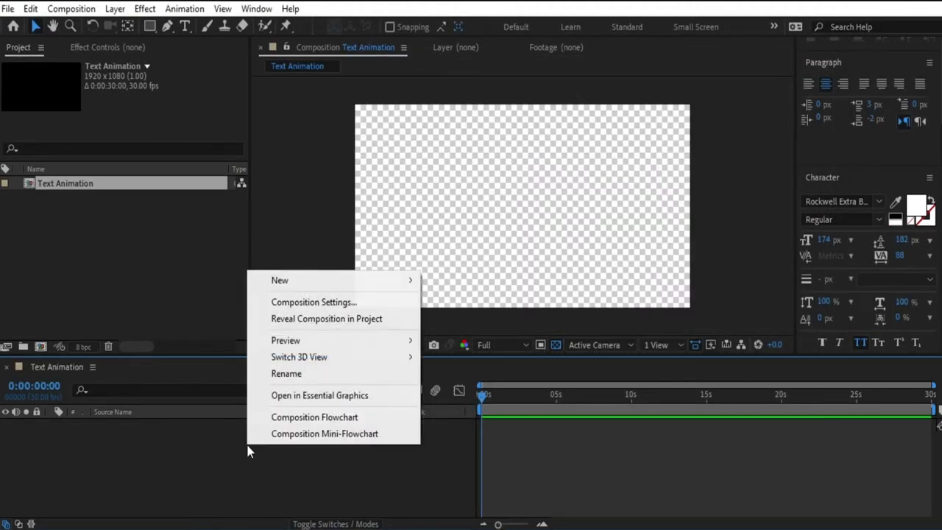
mouse_move(316, 284)
left_click(452, 319)
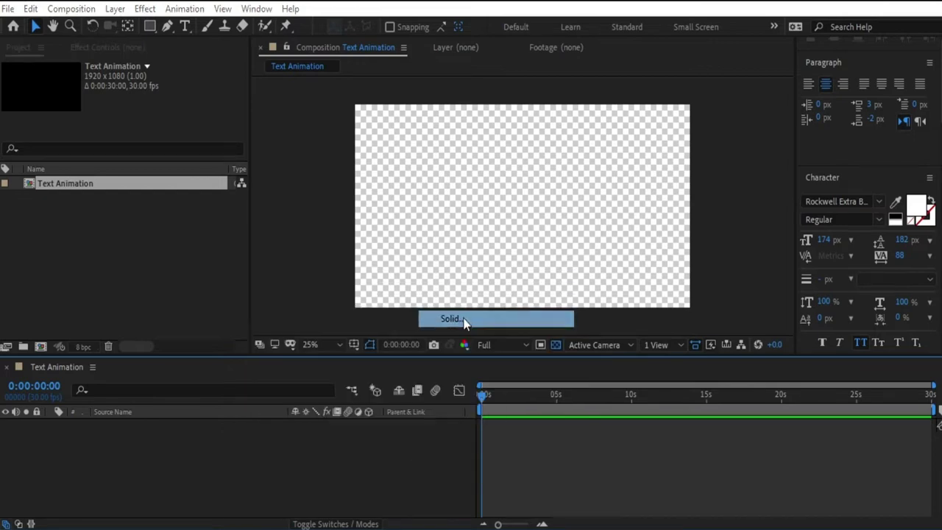
type("BG")
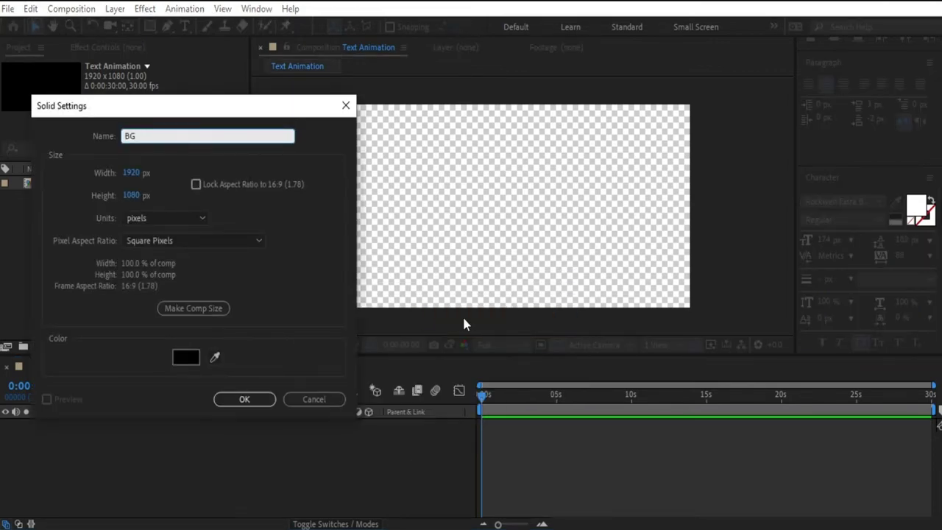
key("Return")
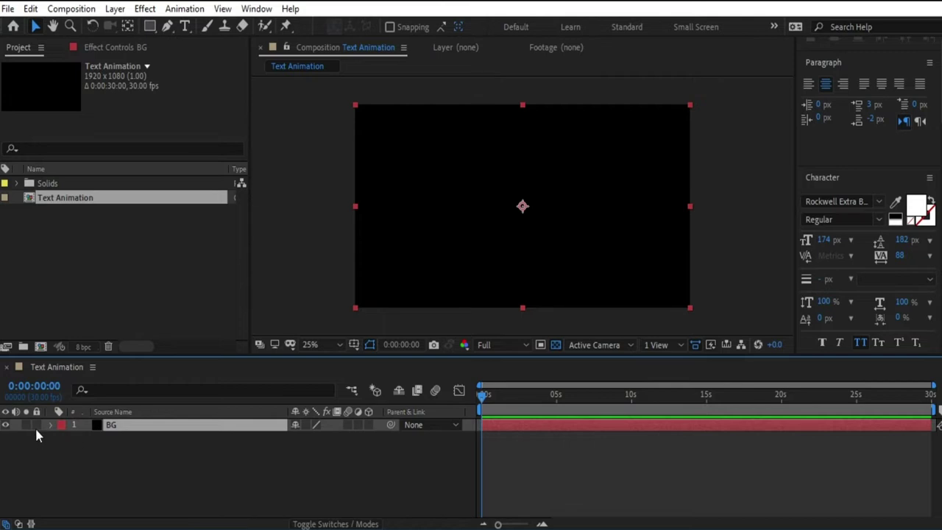
left_click(36, 426)
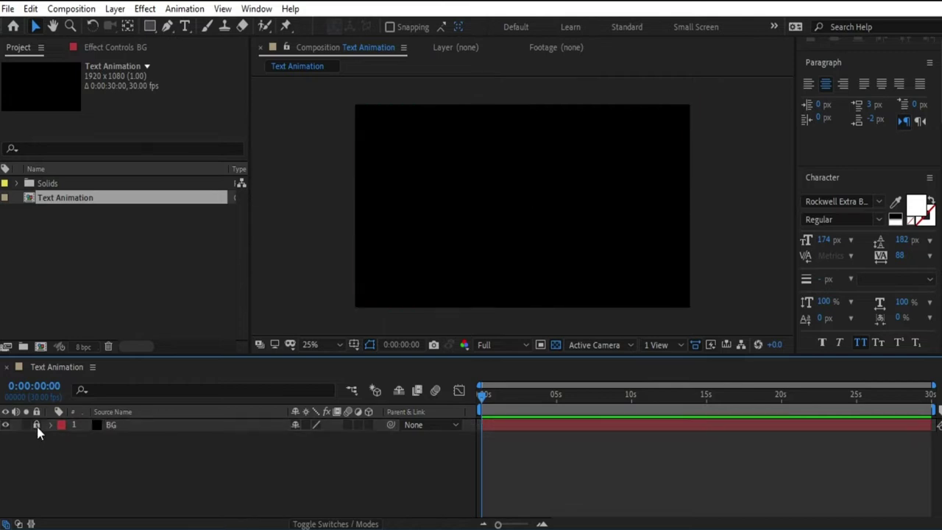
- Create a text layer reading 'motion' on one line and 'design' on the next
left_click(186, 26)
left_click(457, 197)
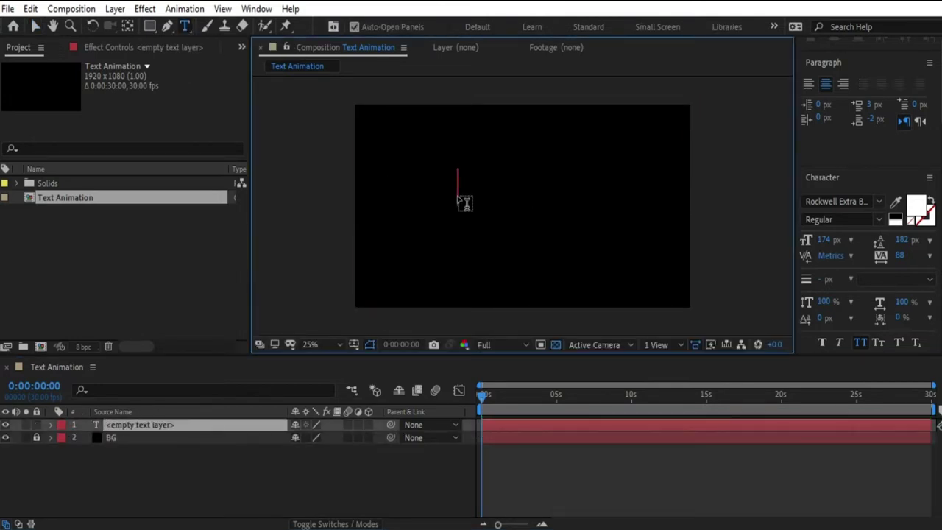
type("motion")
key("Return")
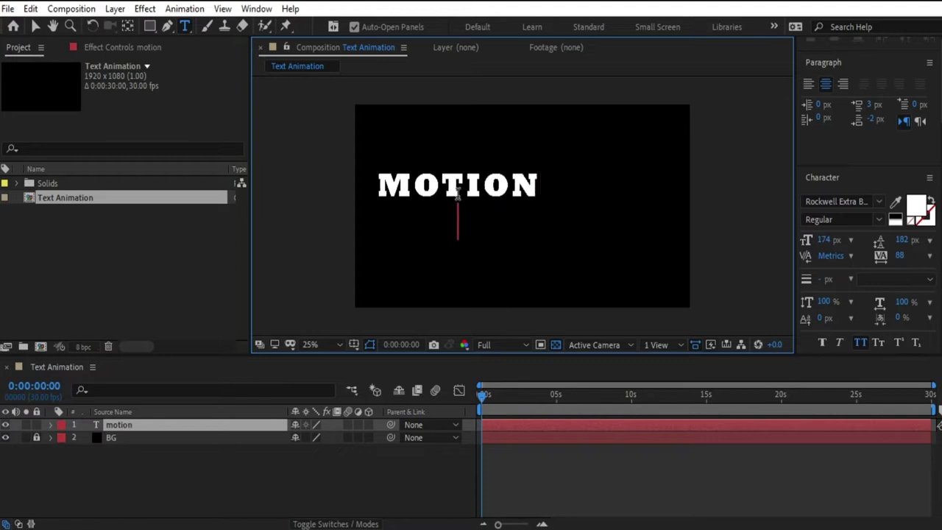
type("design")
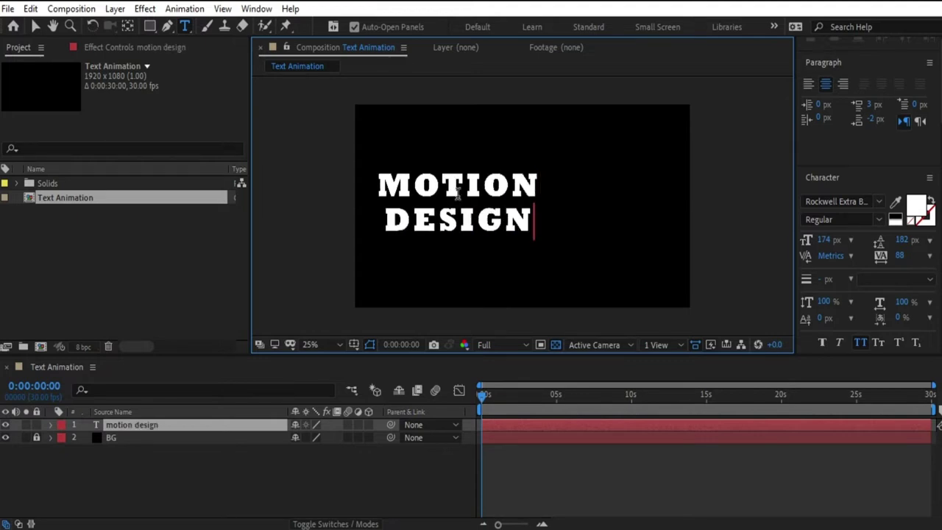
left_click(34, 27)
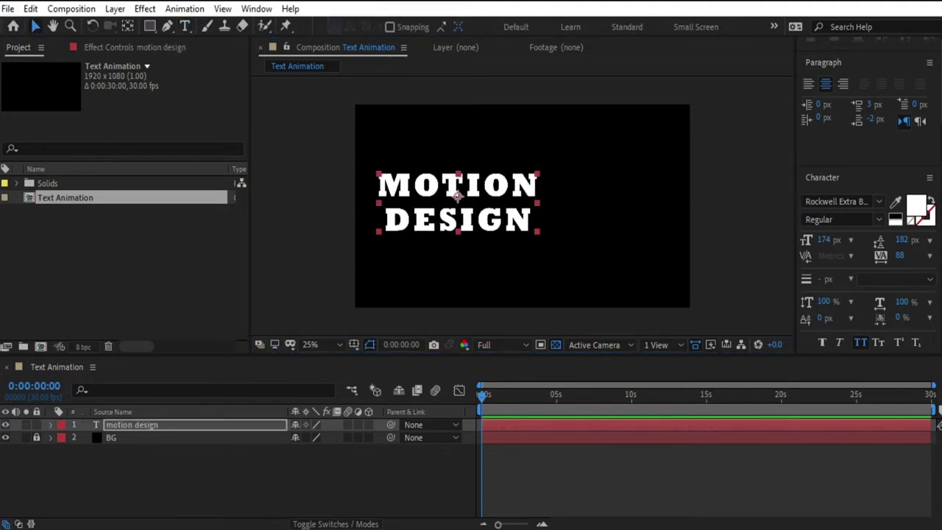
- Centre the text layer horizontally and vertically in the composition
scroll(853, 195, "down", 2)
scroll(854, 195, "down", 8)
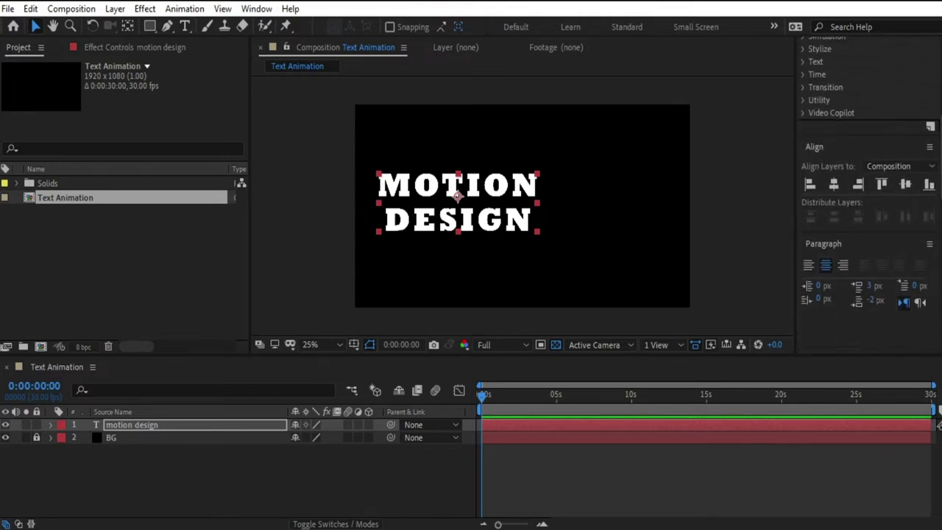
left_click(834, 184)
left_click(902, 189)
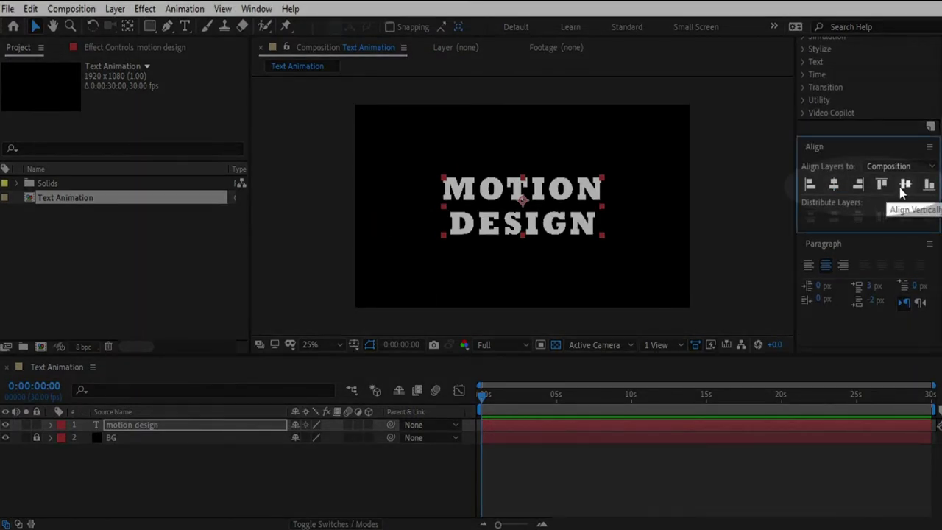
left_click(147, 477)
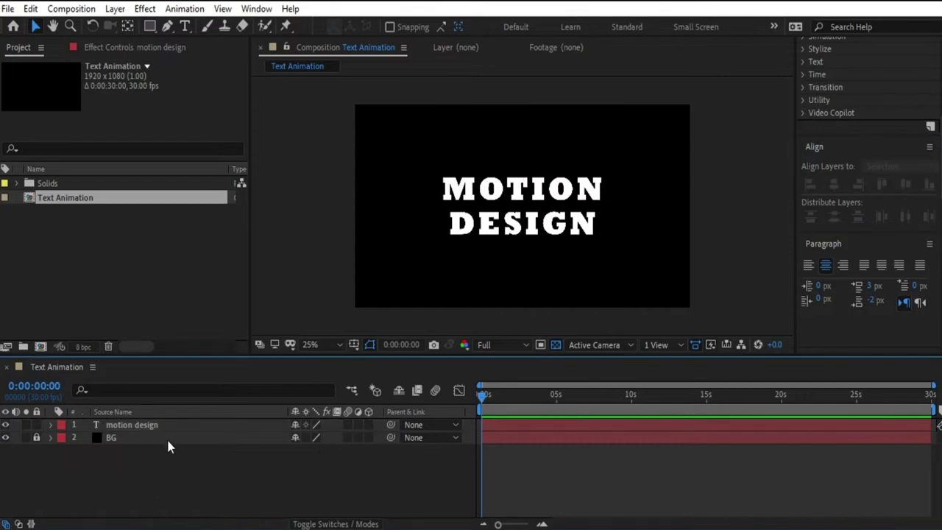
- Generate a 'motion design Outlines' shape layer from the text with Create Shapes from Text
right_click(169, 429)
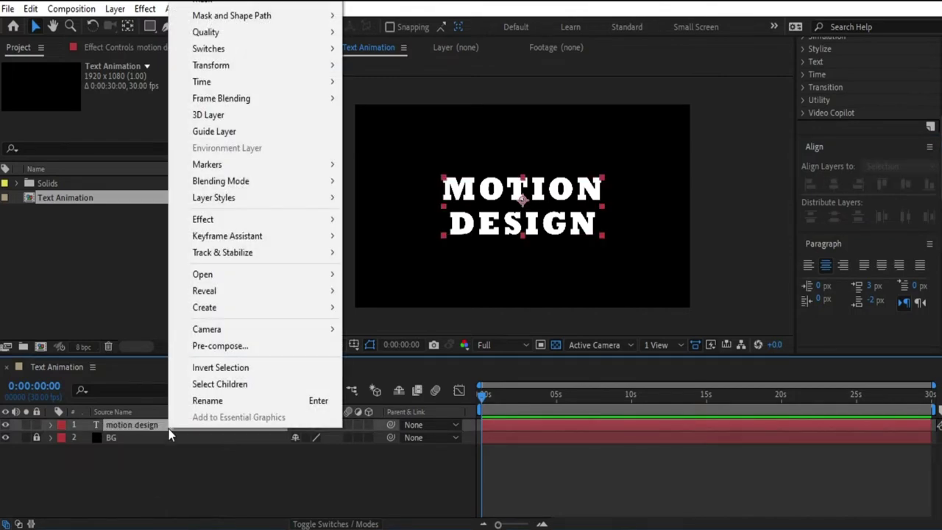
mouse_move(257, 305)
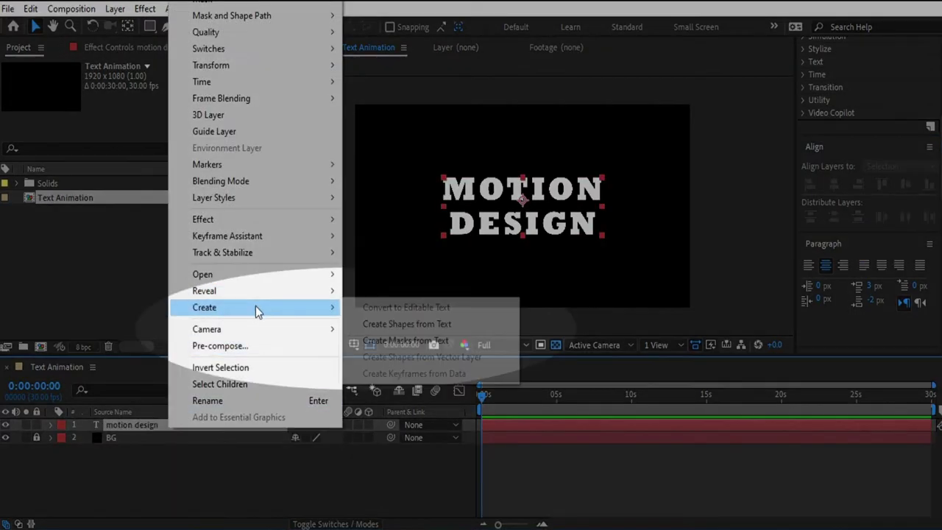
left_click(416, 340)
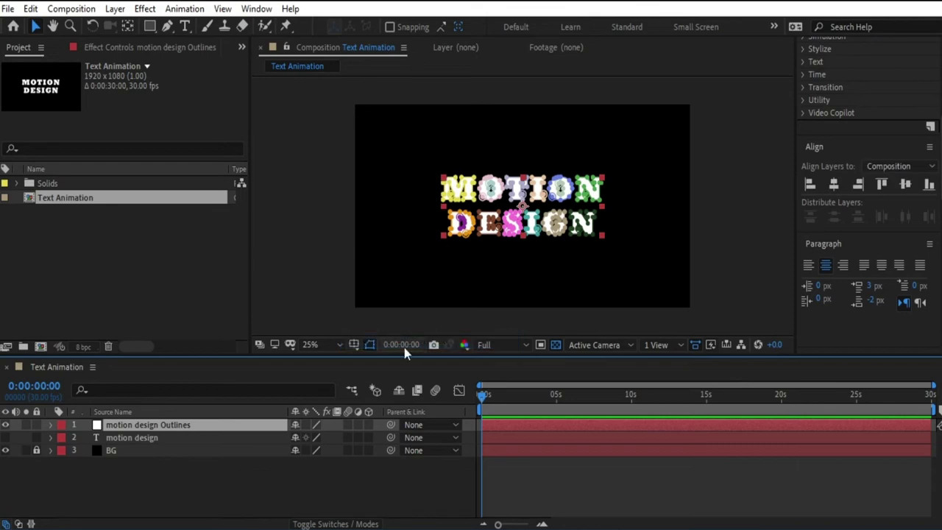
left_click(227, 491)
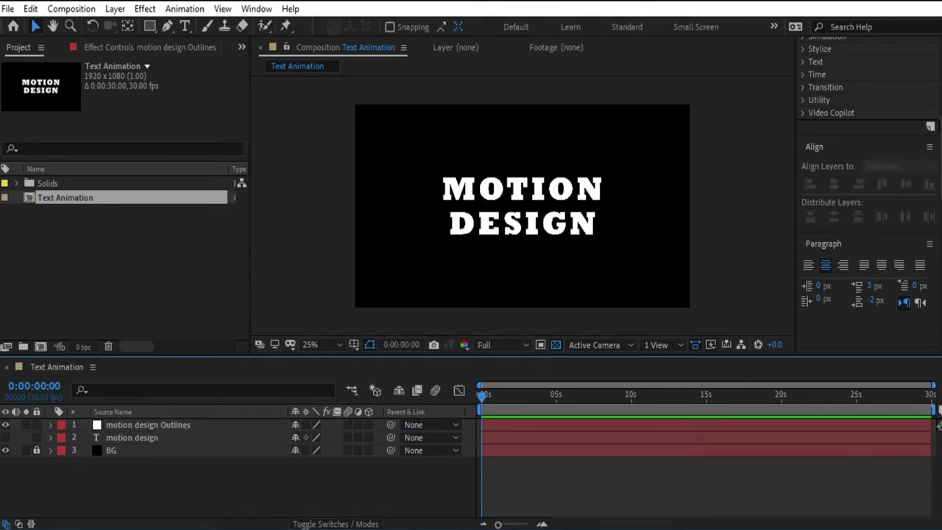
key("ctrl+5")
- Apply Stroke to the Outlines layer with All Masks, Stroke Sequentially and On Transparent paint style
left_click(843, 66)
type("s")
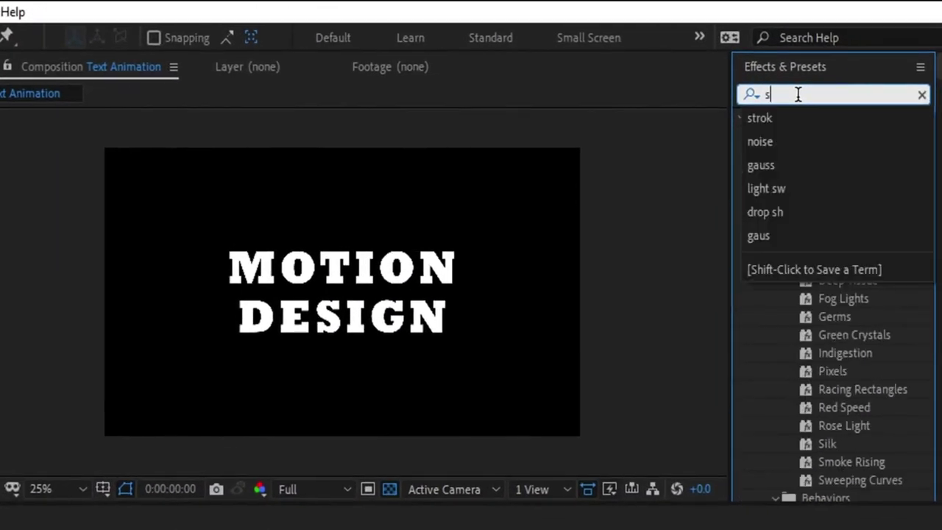
type("troke")
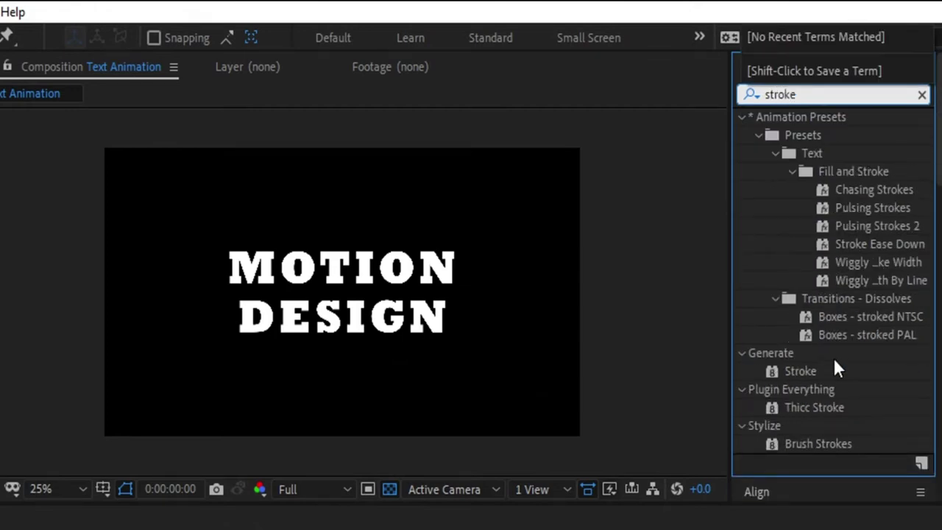
left_click_drag(800, 371, 140, 429)
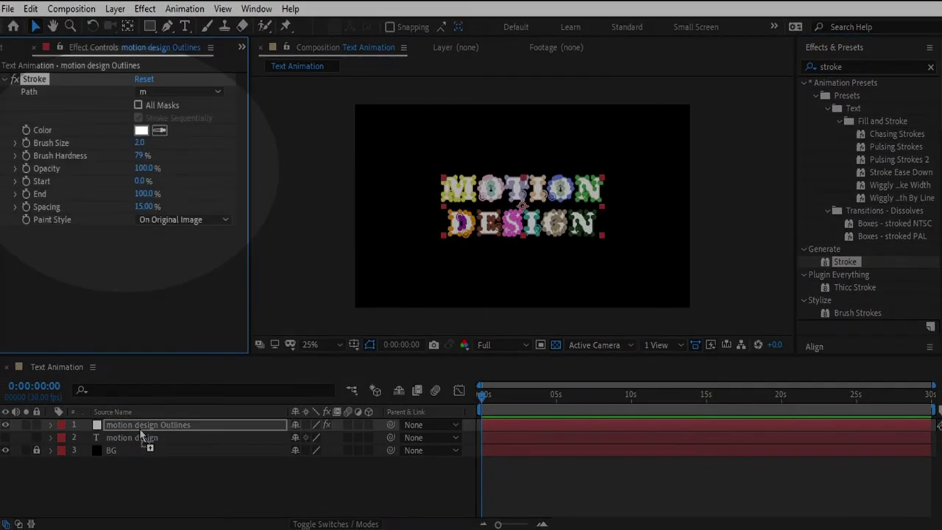
left_click(137, 108)
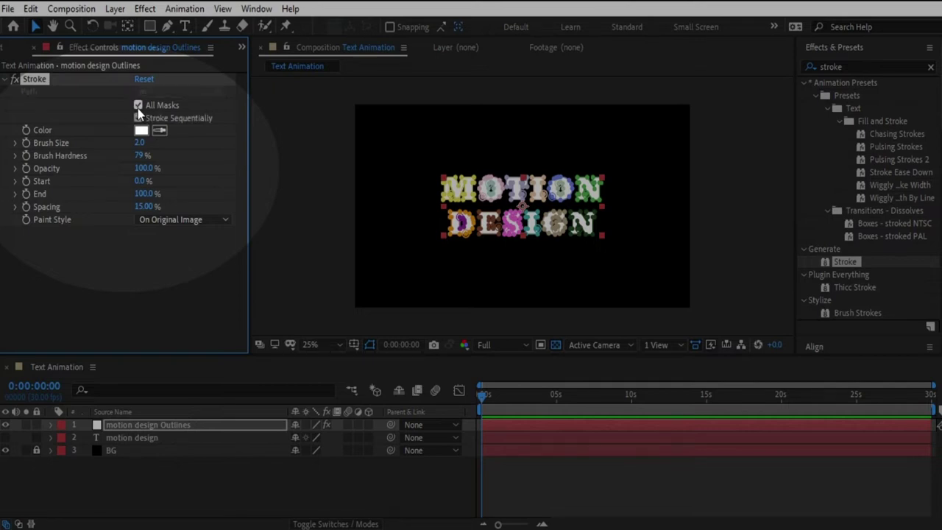
left_click(138, 117)
left_click(198, 220)
left_click(177, 253)
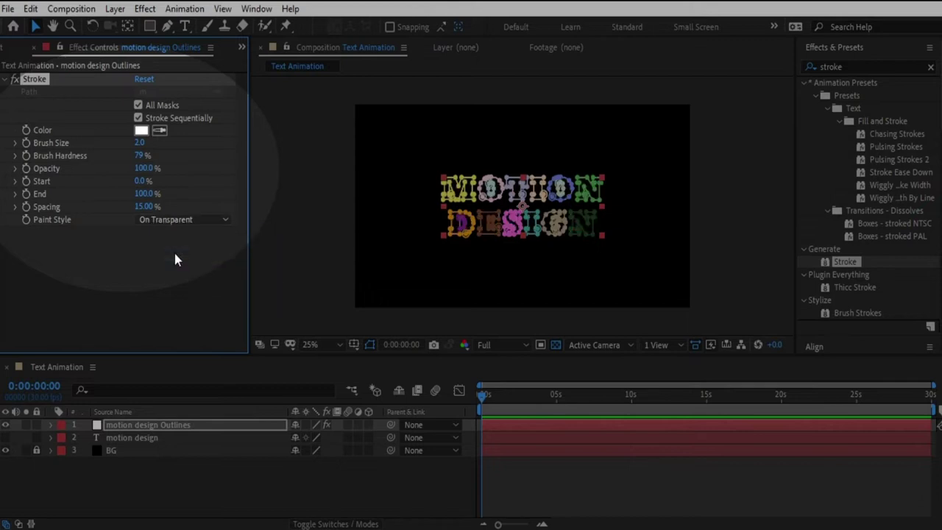
left_click(533, 407)
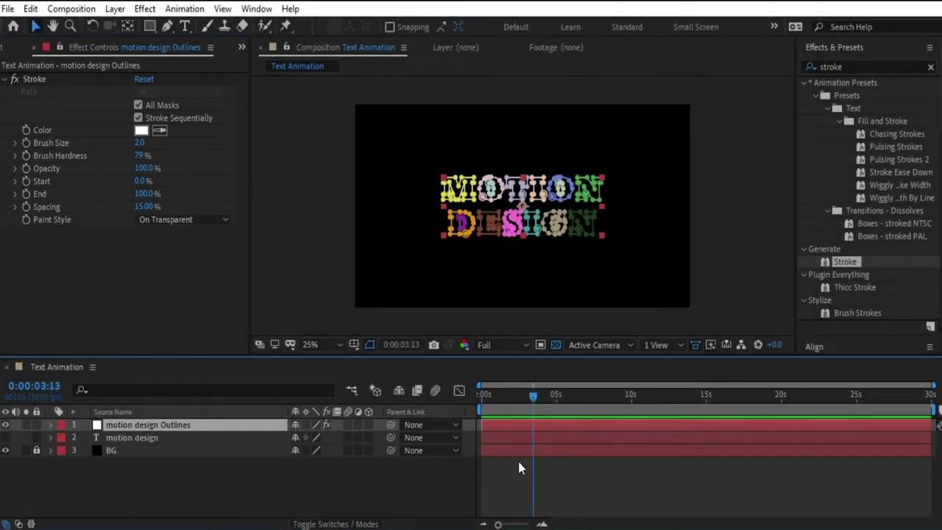
- Return to the first frame and set the viewer resolution to Half
left_click_drag(506, 405, 542, 407)
key("Home")
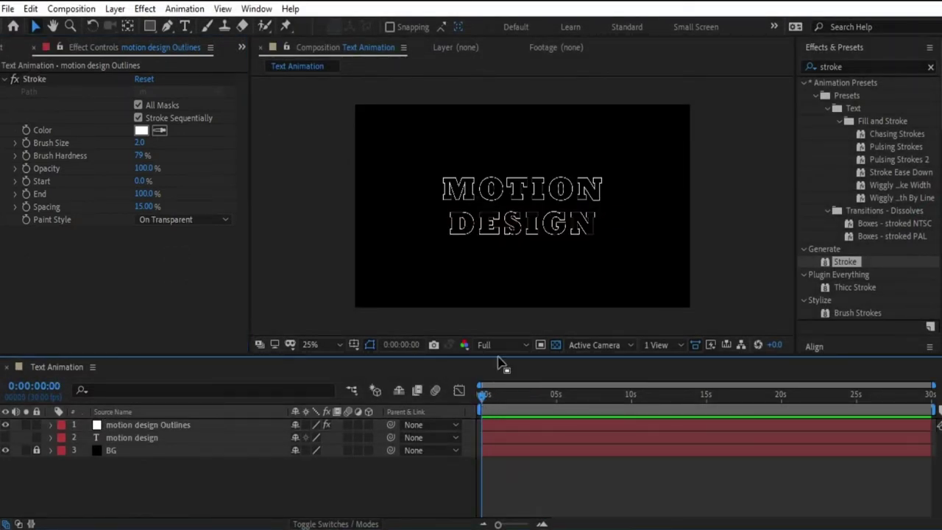
left_click(506, 344)
left_click(495, 396)
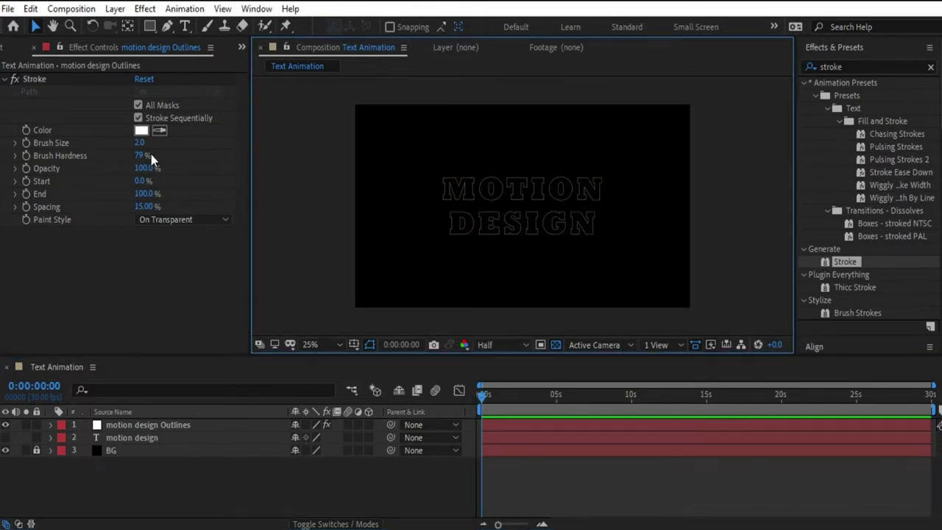
- Set the Stroke effect's Brush Size to 3
left_click(139, 142)
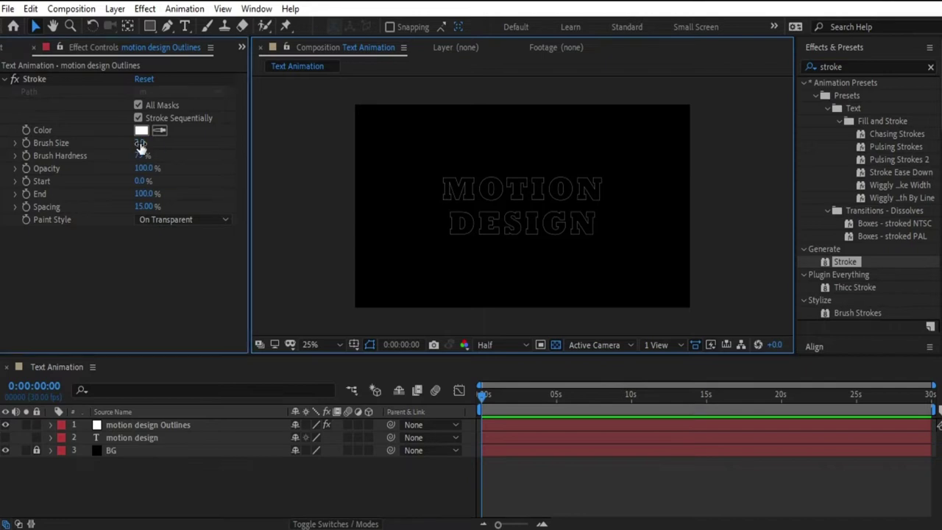
type("3")
key("Return")
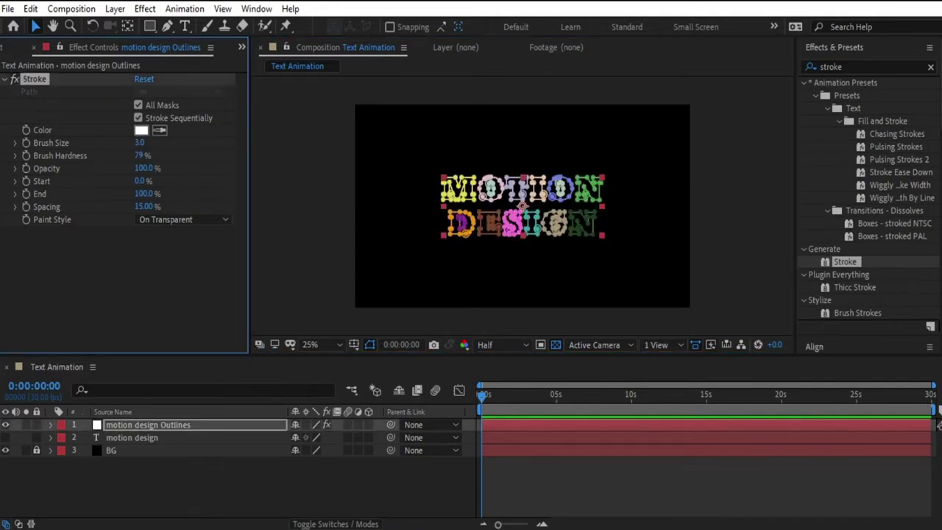
left_click(313, 503)
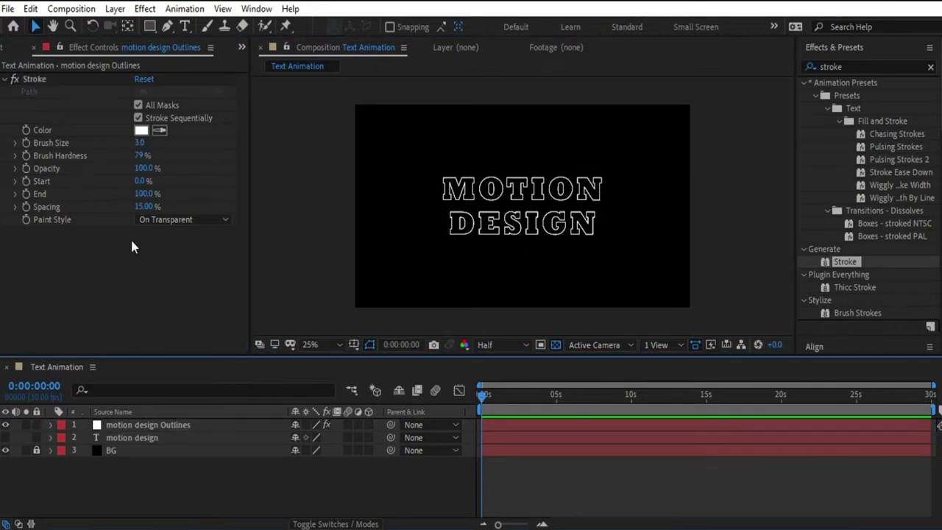
- Change the stroke colour to purple B300F5
left_click(140, 130)
left_click_drag(837, 287, 841, 253)
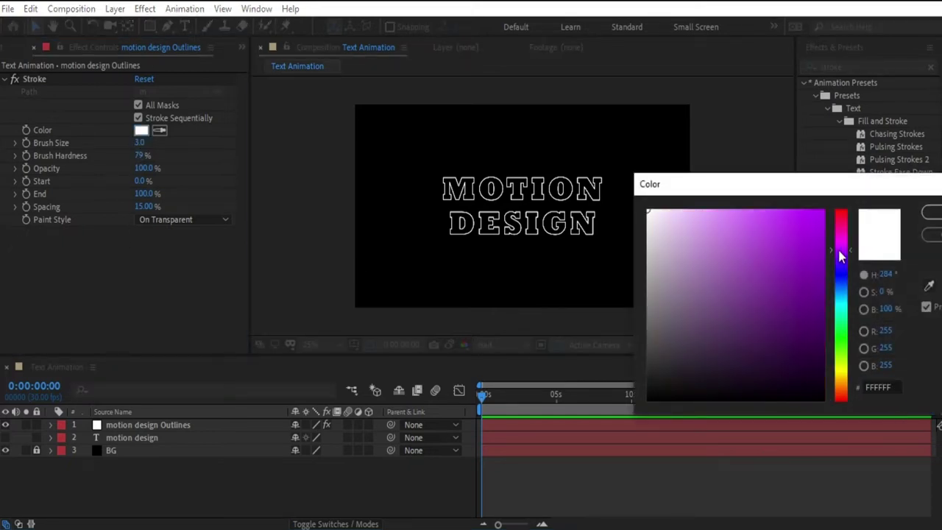
left_click_drag(791, 228, 822, 215)
left_click(931, 212)
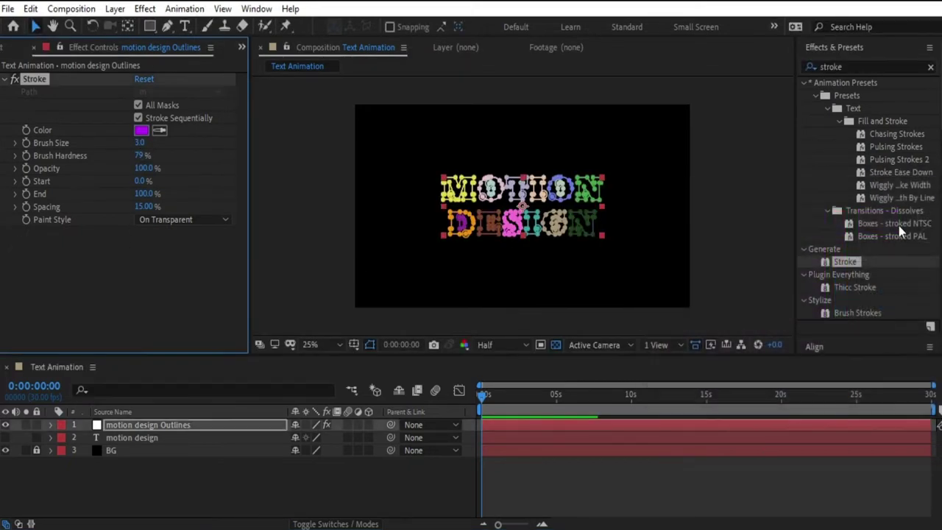
left_click(338, 493)
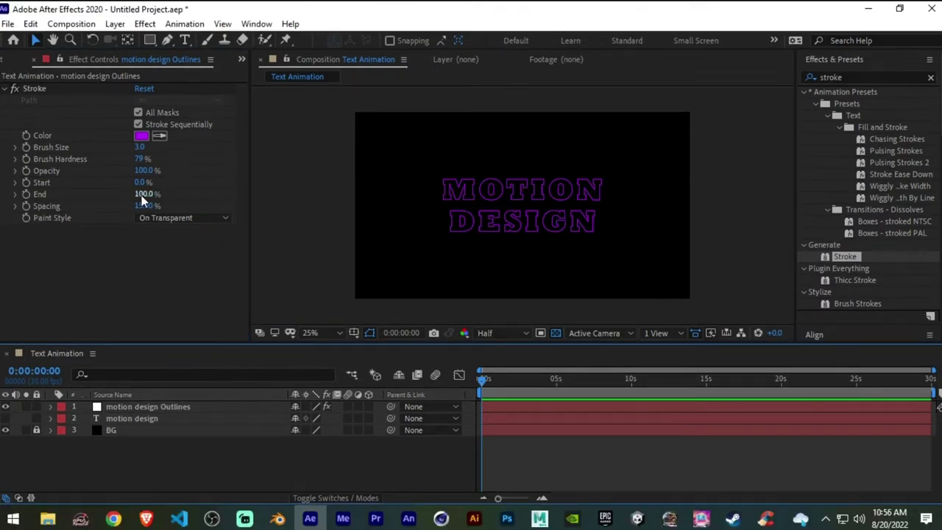
- Keyframe Stroke End from 0% at frame 0 to 100% at about 2.7 seconds
left_click(145, 194)
type("0")
key("Return")
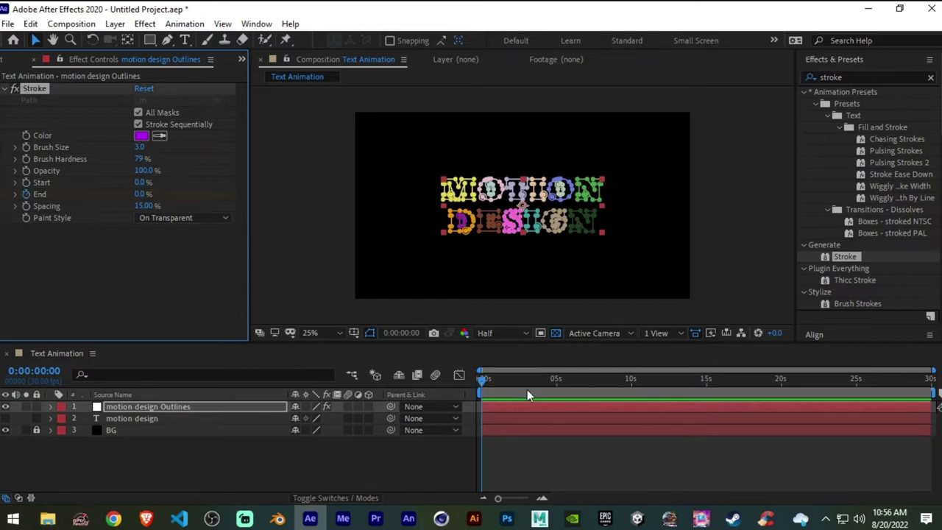
key("u")
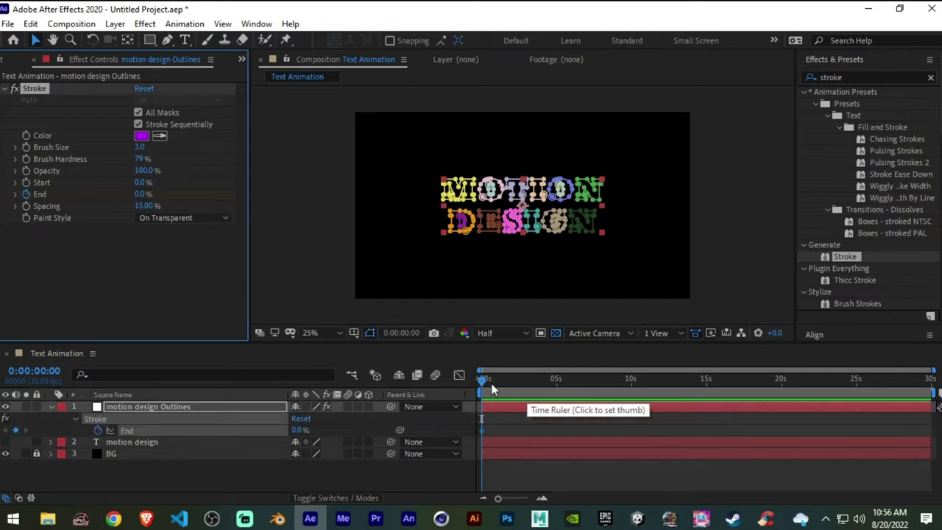
left_click_drag(491, 383, 521, 396)
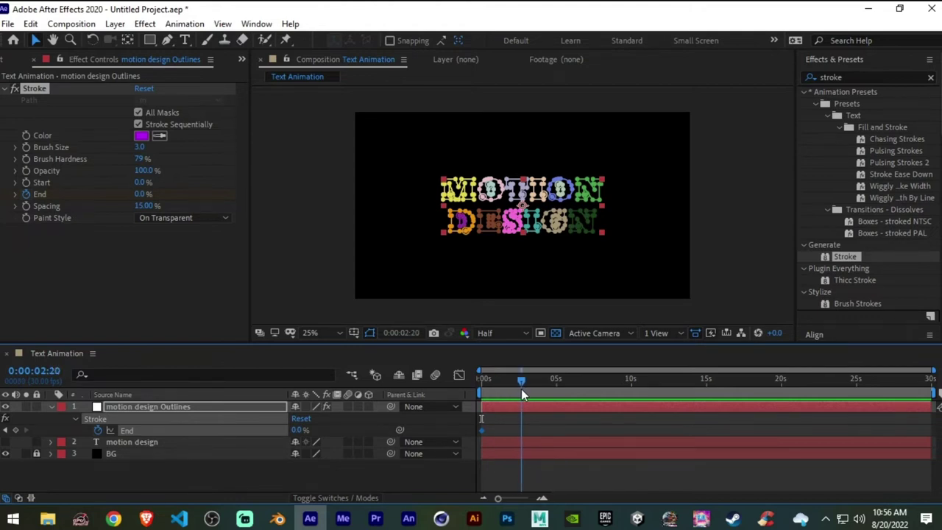
left_click(141, 195)
type("100")
key("Return")
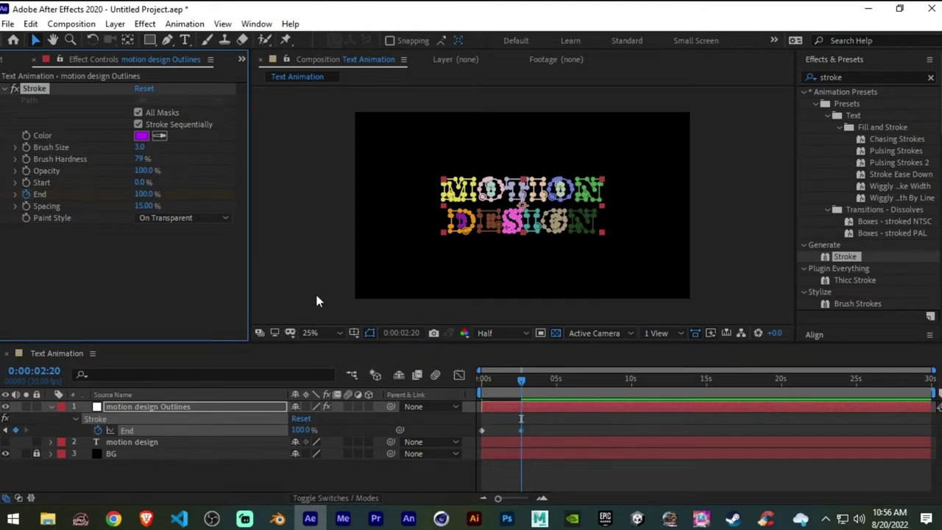
- Scrub and play back the purple outline drawing on
left_click_drag(499, 381, 455, 388)
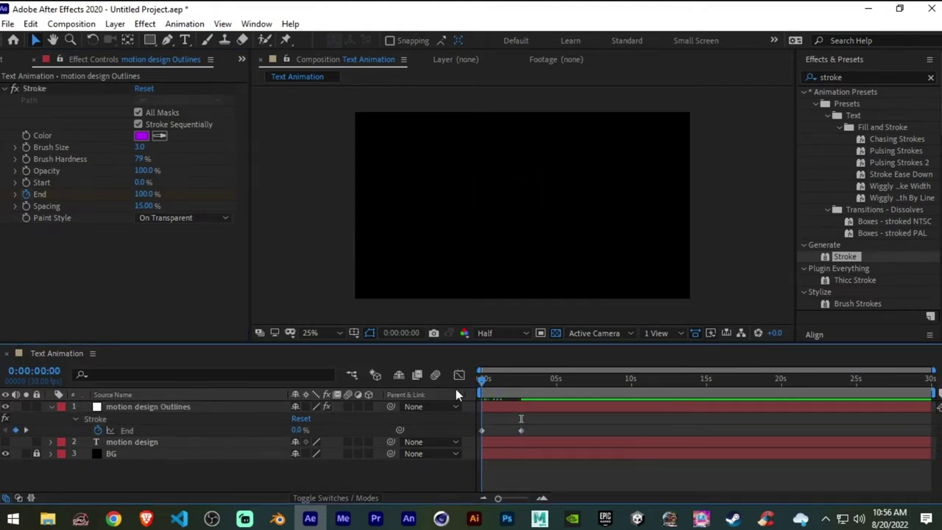
key("space")
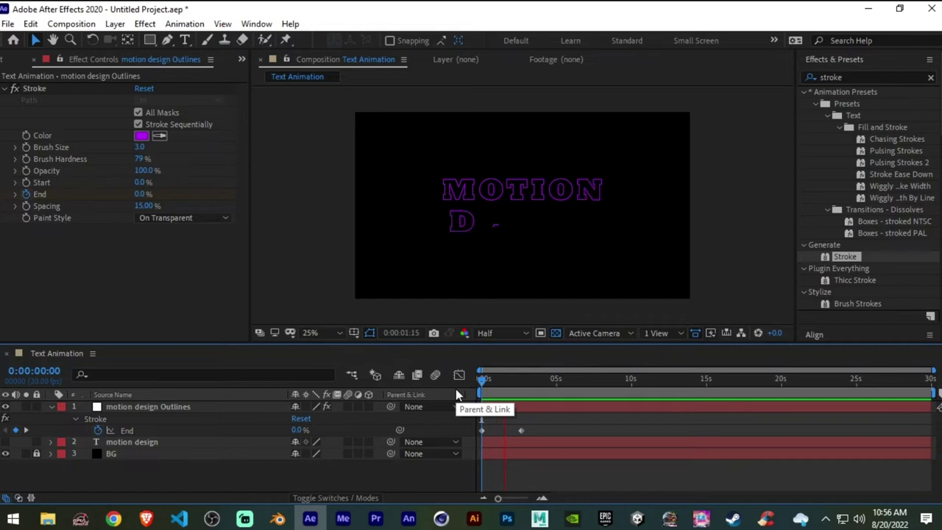
key("space")
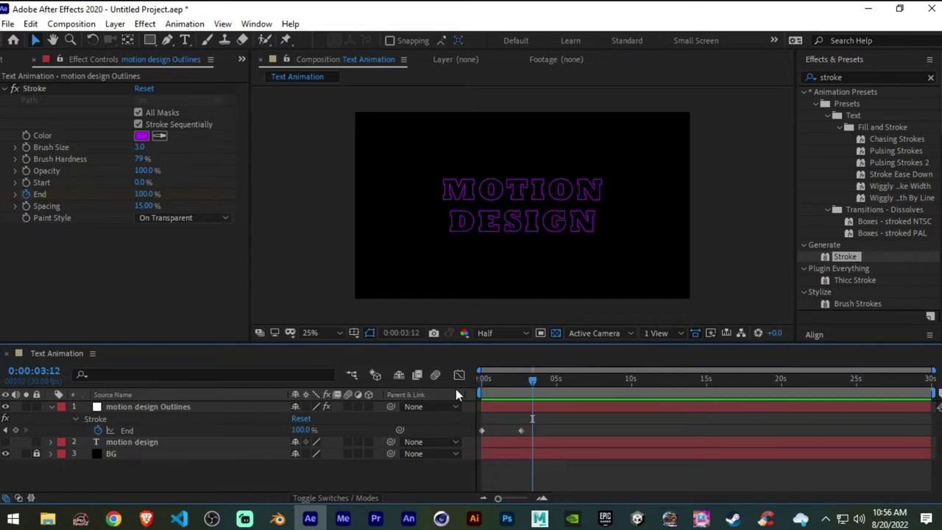
- Keyframe Stroke Start from 0% near the beginning to 100% at about 3:02
left_click(51, 407)
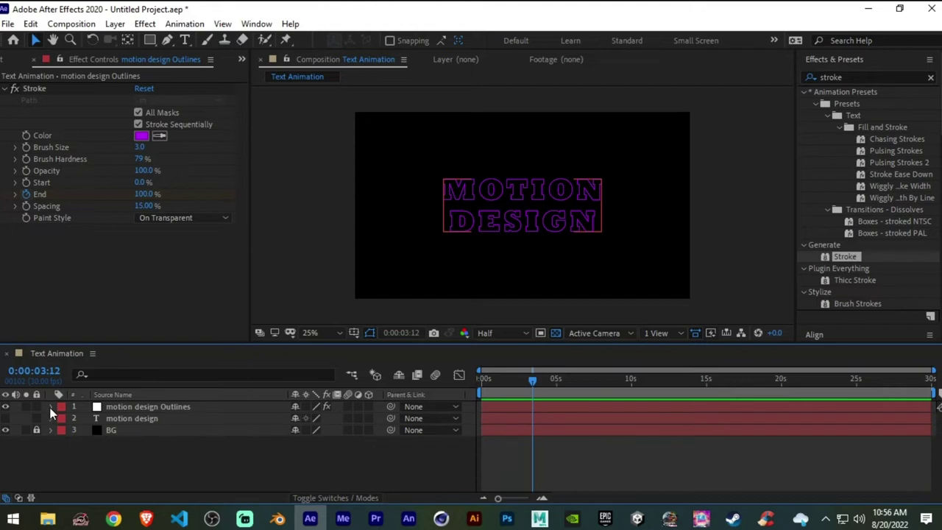
left_click(154, 407)
key("u")
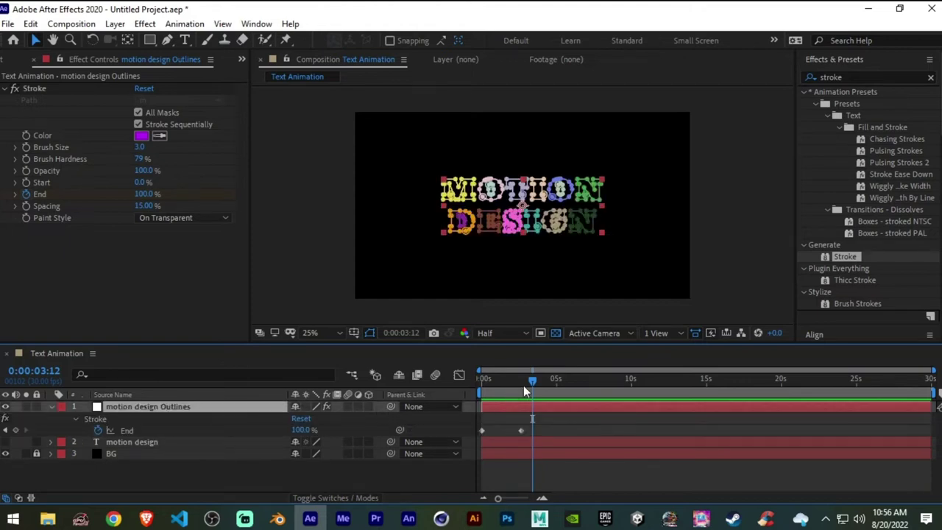
left_click_drag(524, 390, 486, 395)
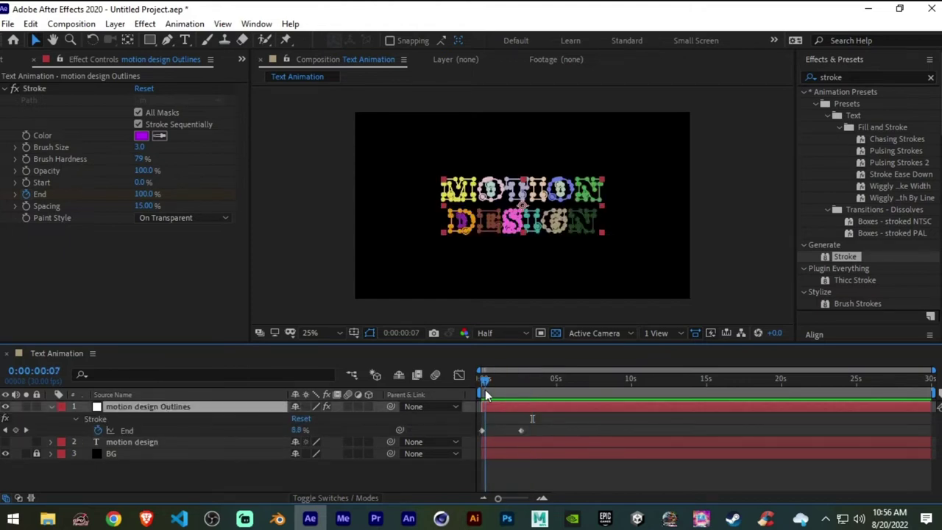
left_click(28, 189)
key("u")
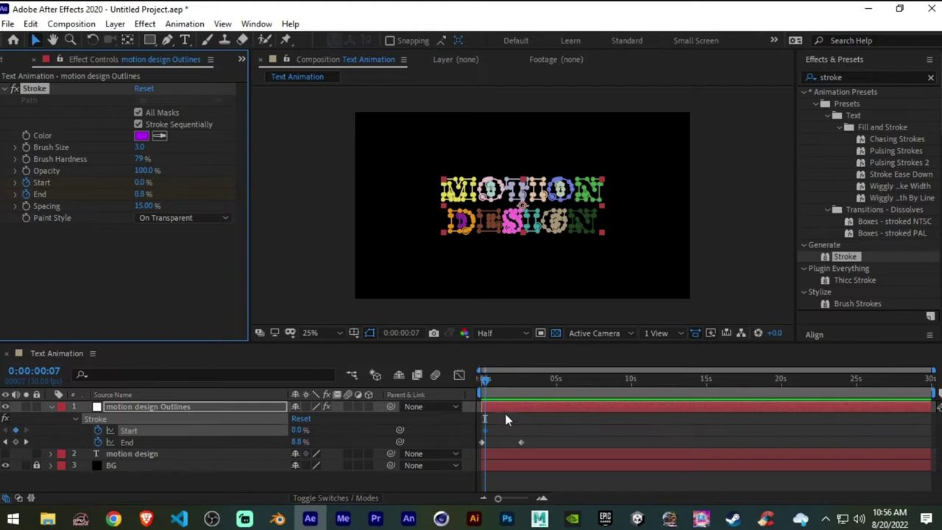
left_click_drag(497, 380, 527, 387)
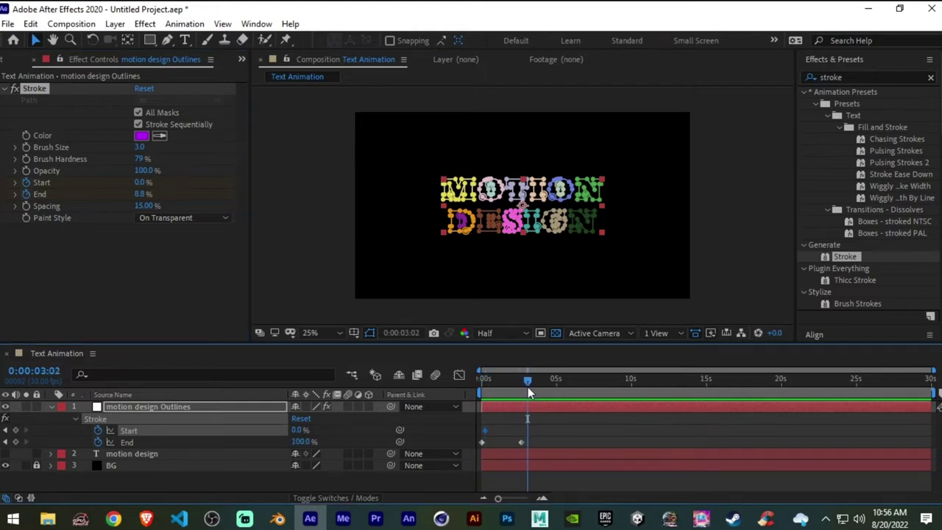
left_click(140, 183)
type("100")
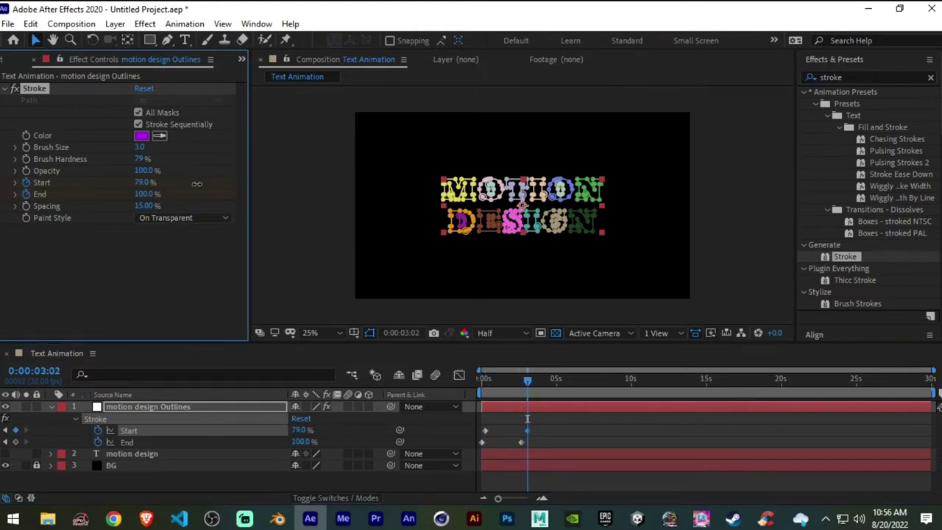
key("Return")
- Preview the draw-on-and-erase animation, then return to frame one and collapse the layer
left_click(506, 479)
key("Home")
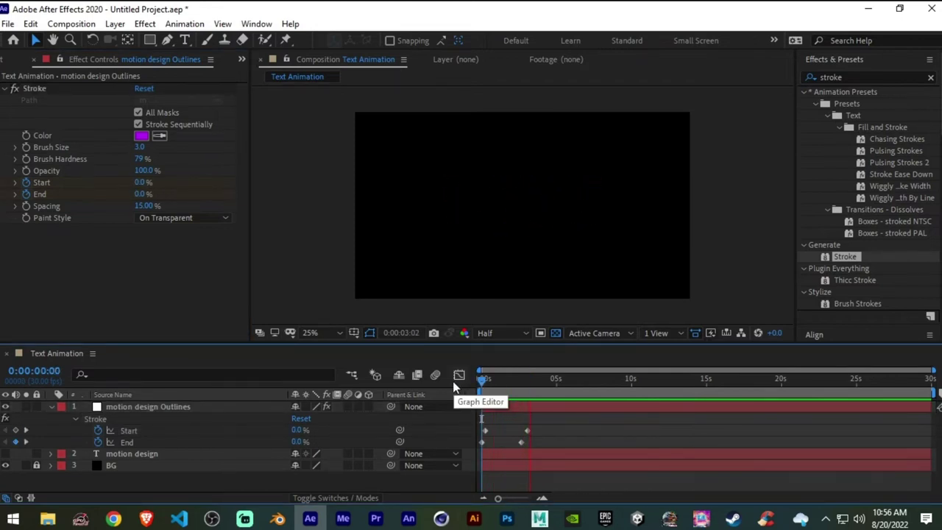
left_click(497, 383)
key("Home")
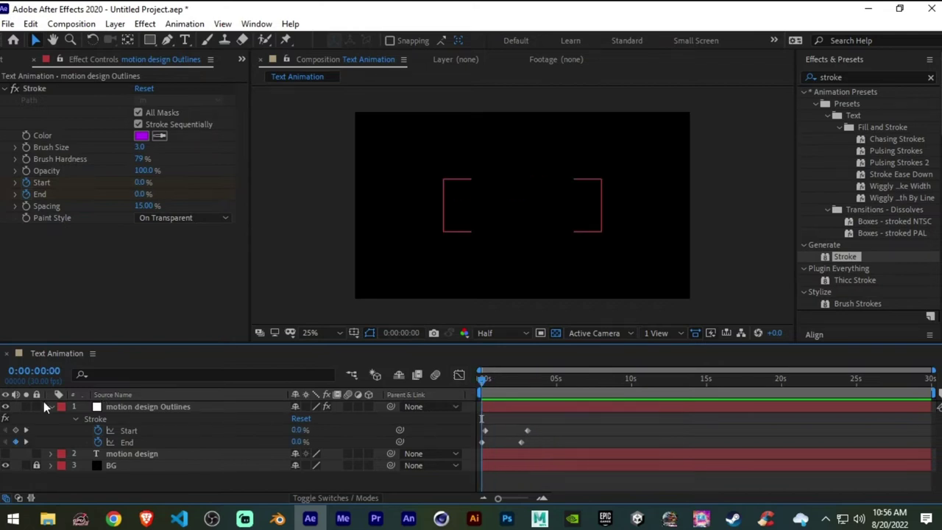
left_click(50, 407)
left_click(510, 404)
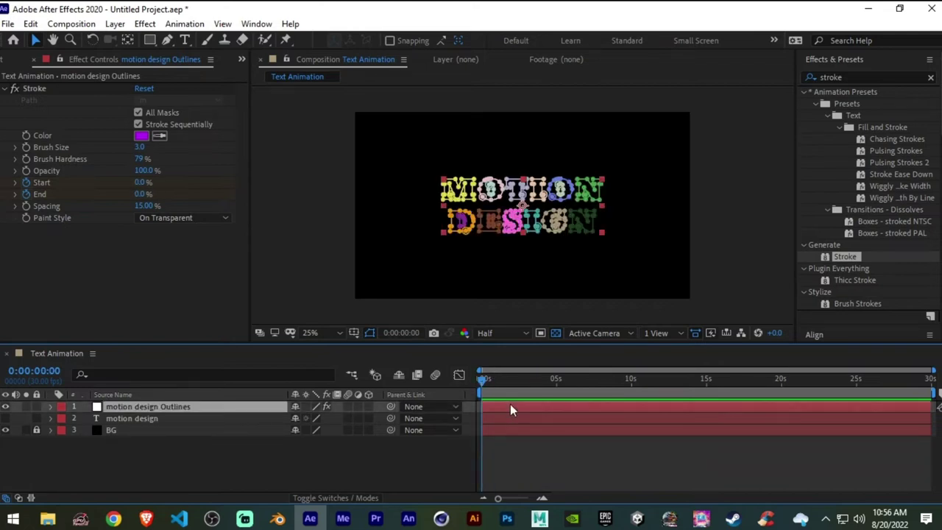
- Duplicate the Outlines layer and change the copy's stroke colour to blue 1F2EF8
key("ctrl+d")
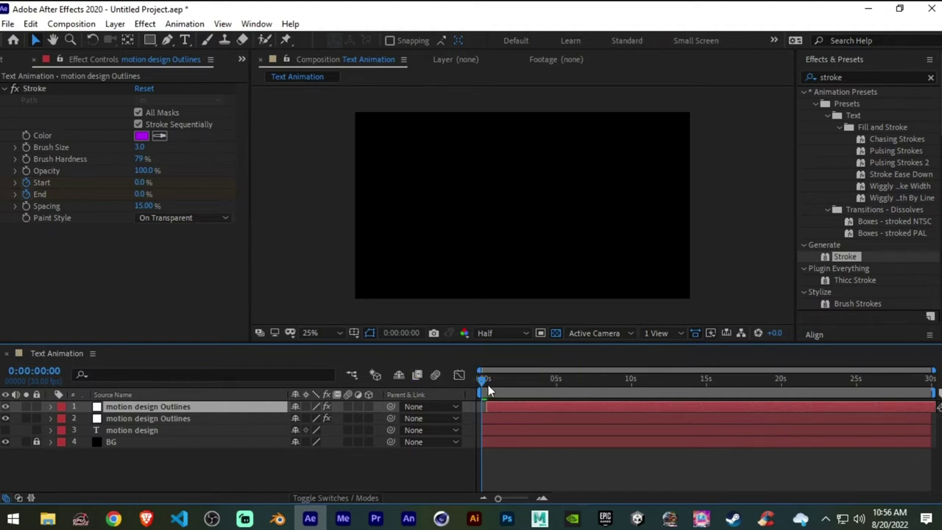
left_click(491, 385)
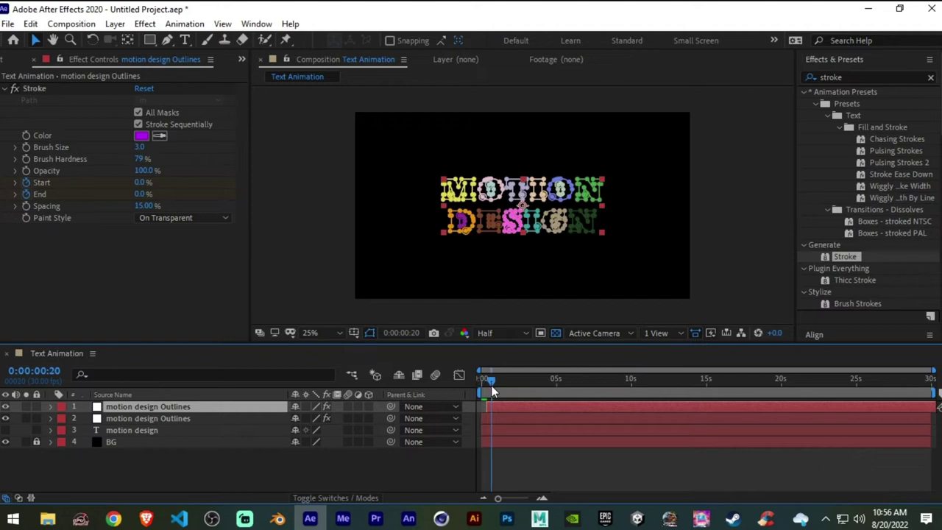
left_click(140, 137)
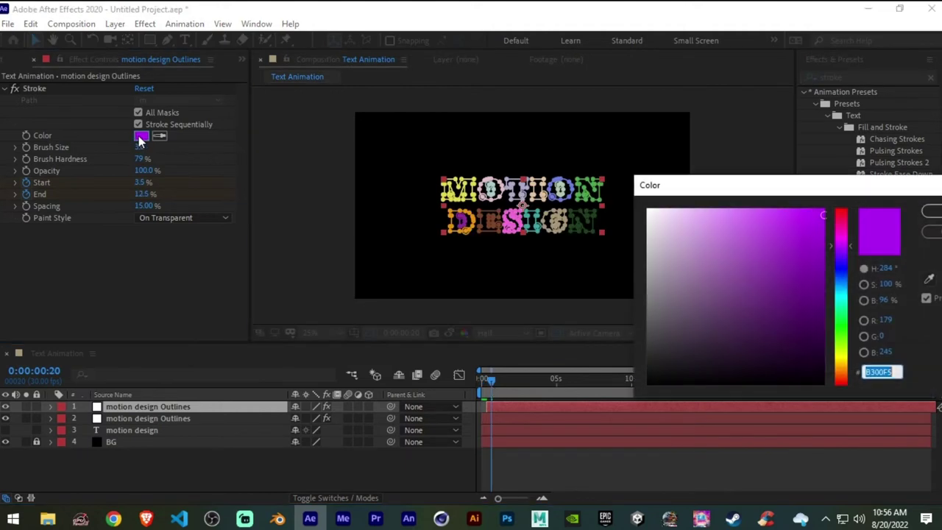
left_click(841, 268)
left_click(802, 213)
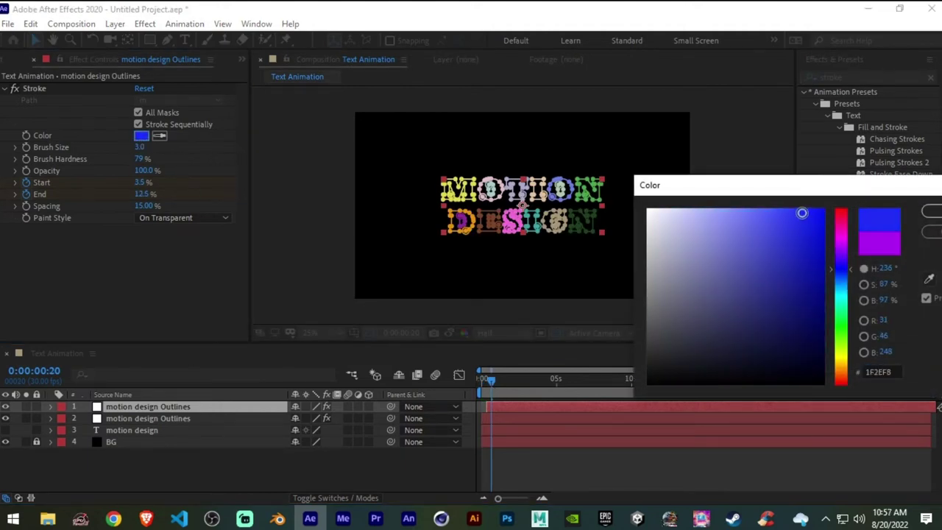
left_click(930, 212)
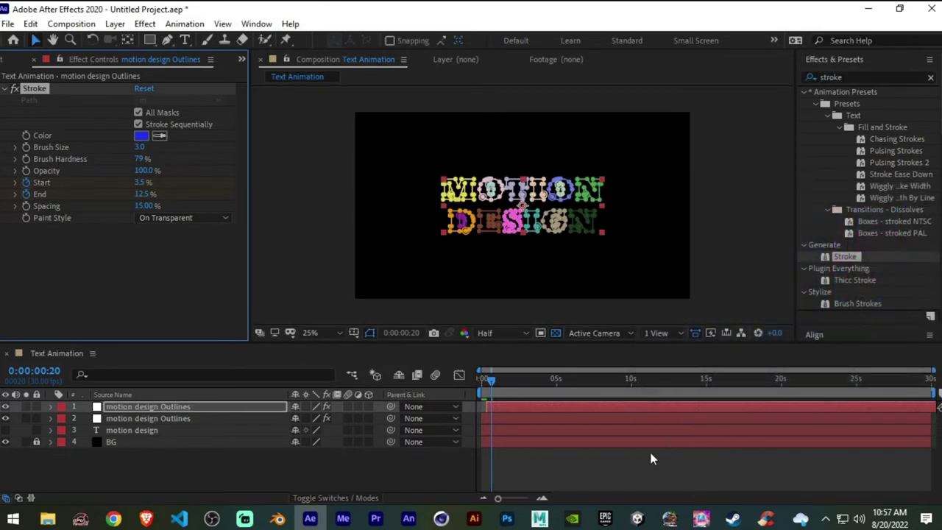
- Preview the layered purple and blue strokes from the start
left_click(599, 471)
left_click_drag(492, 387, 455, 384)
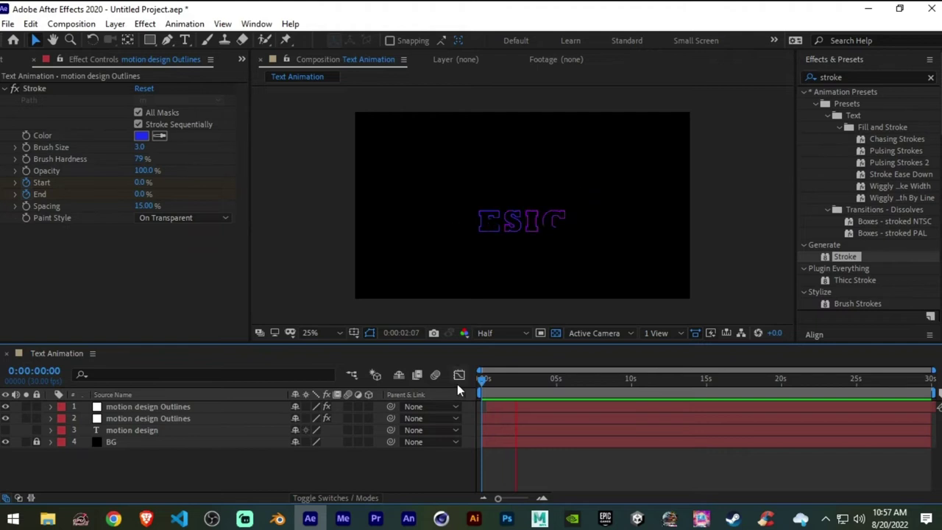
key("space")
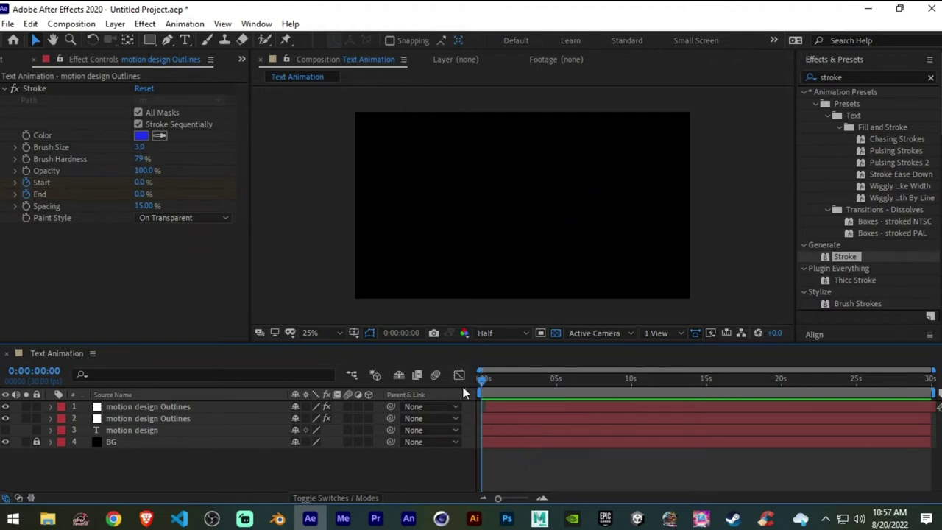
left_click(508, 406)
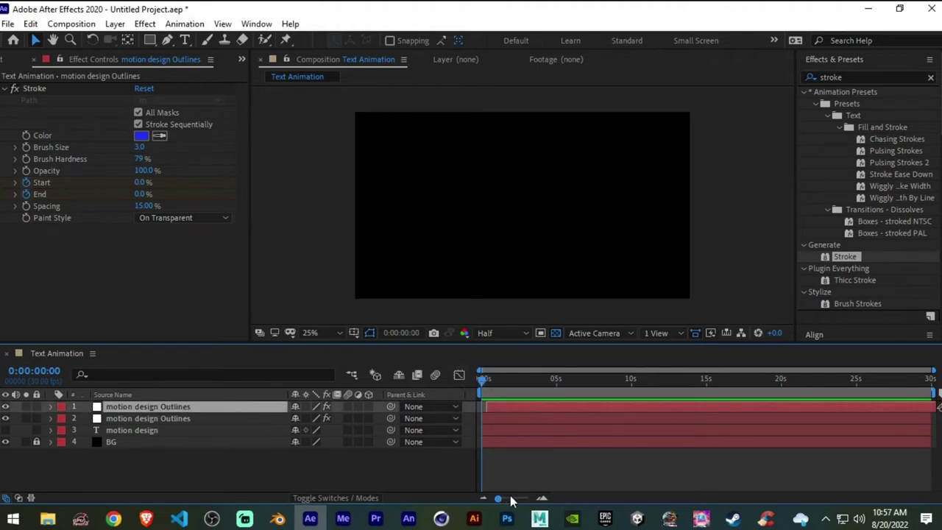
- Duplicate the top Outlines layer, offset it a few frames later, and stroke it cyan 39EEF5
left_click_drag(498, 499, 516, 500)
key("ctrl+d")
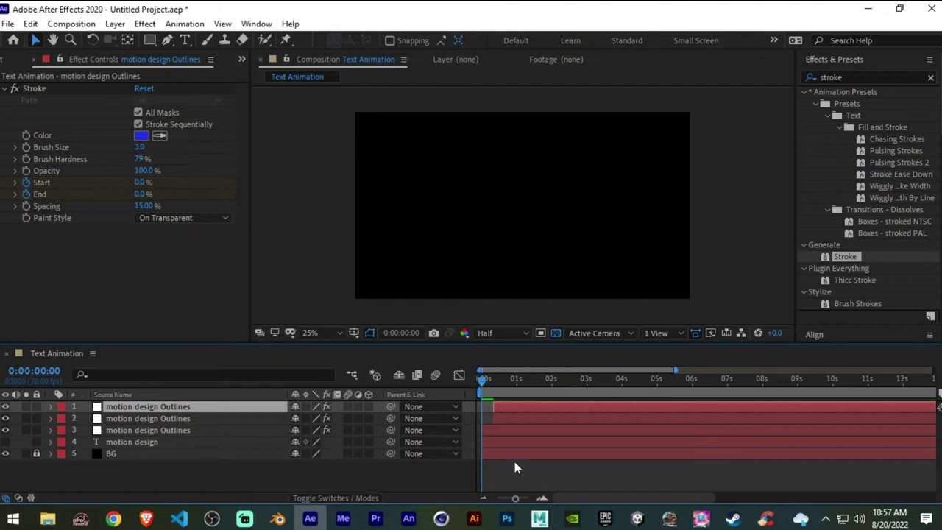
mouse_move(513, 410)
left_mouse_down()
mouse_move(525, 413)
mouse_move(513, 393)
left_mouse_up()
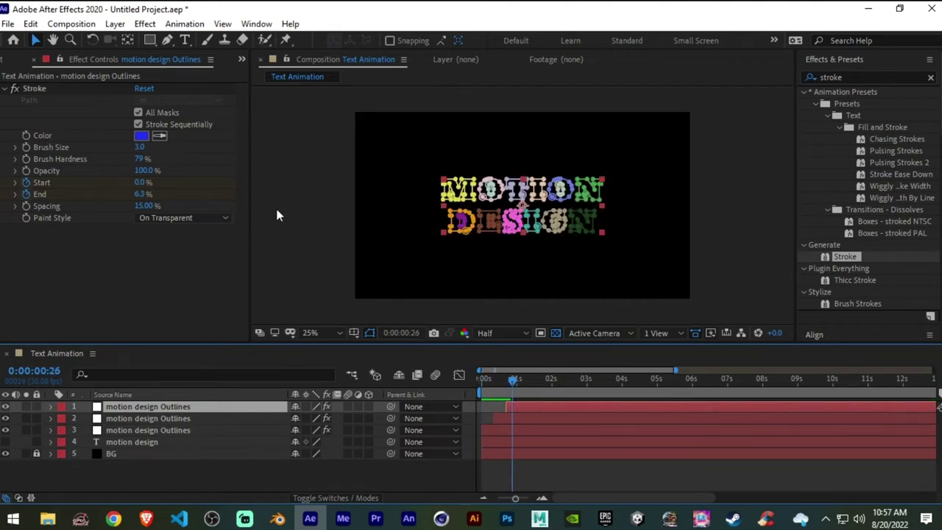
left_click(141, 136)
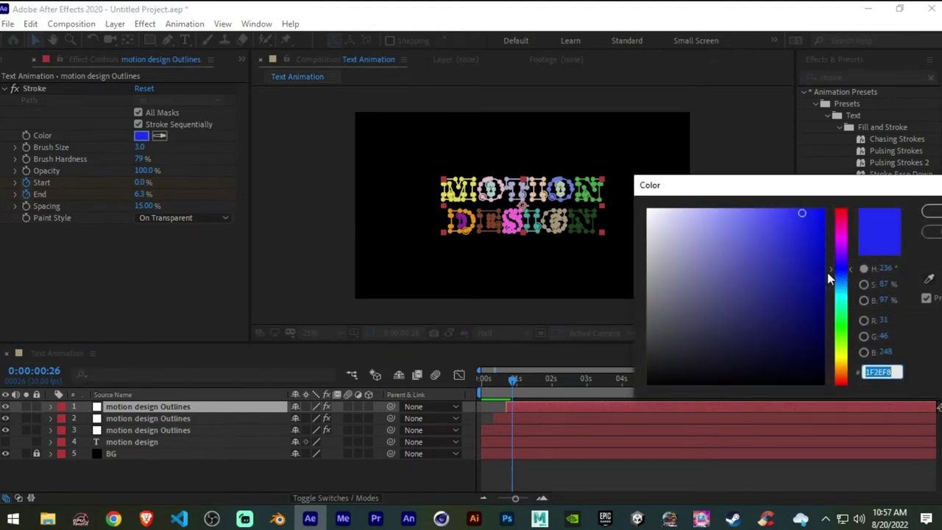
left_click_drag(829, 272, 832, 294)
left_click_drag(789, 212, 783, 215)
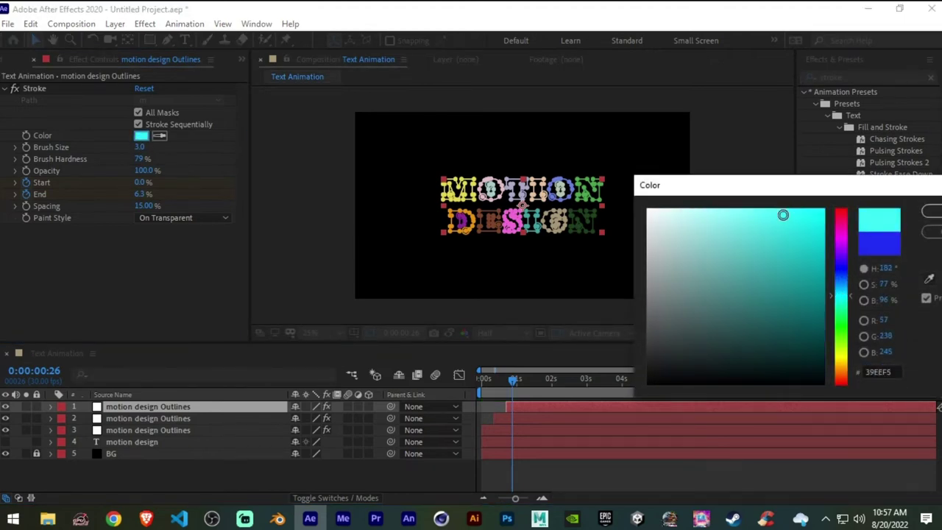
left_click(931, 211)
- Play back the staggered purple, blue and cyan stroke animation
left_click(549, 467)
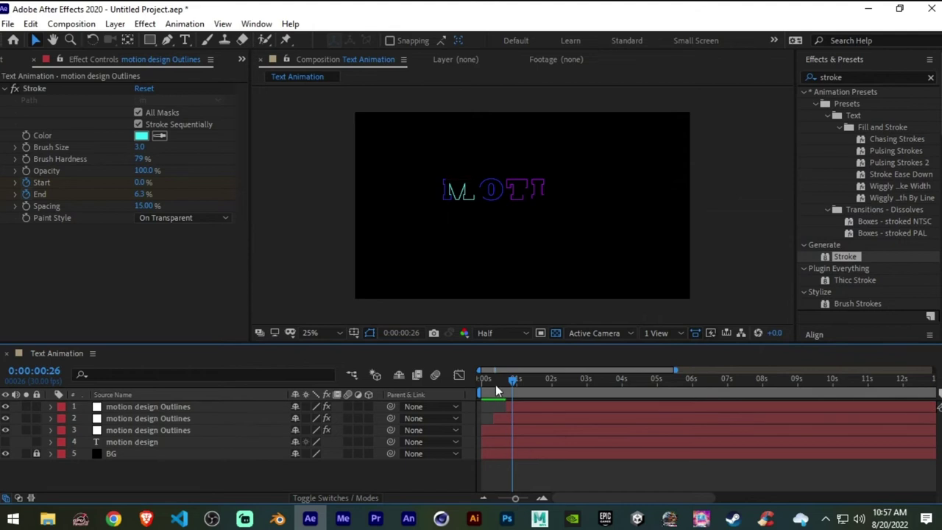
key("Home")
key("space")
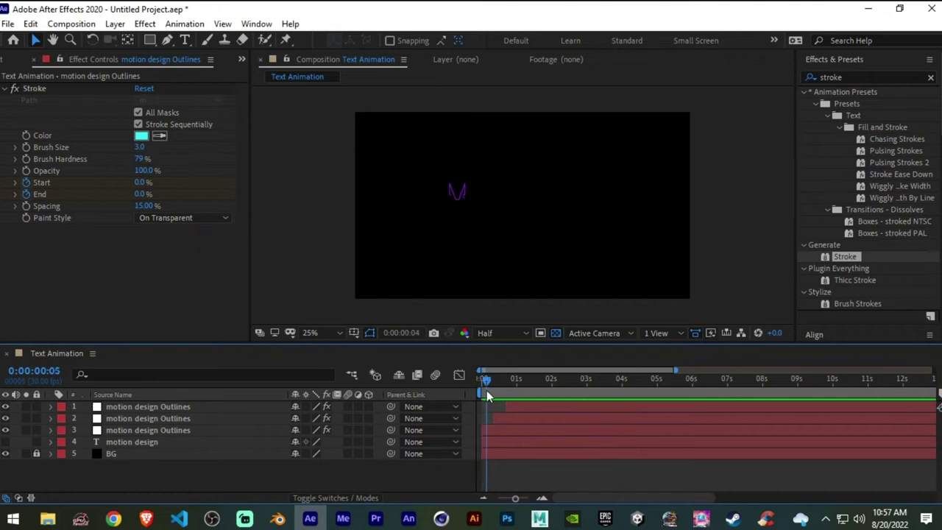
mouse_move(486, 395)
left_mouse_down()
mouse_move(532, 392)
mouse_move(510, 390)
left_mouse_up()
left_click(522, 405)
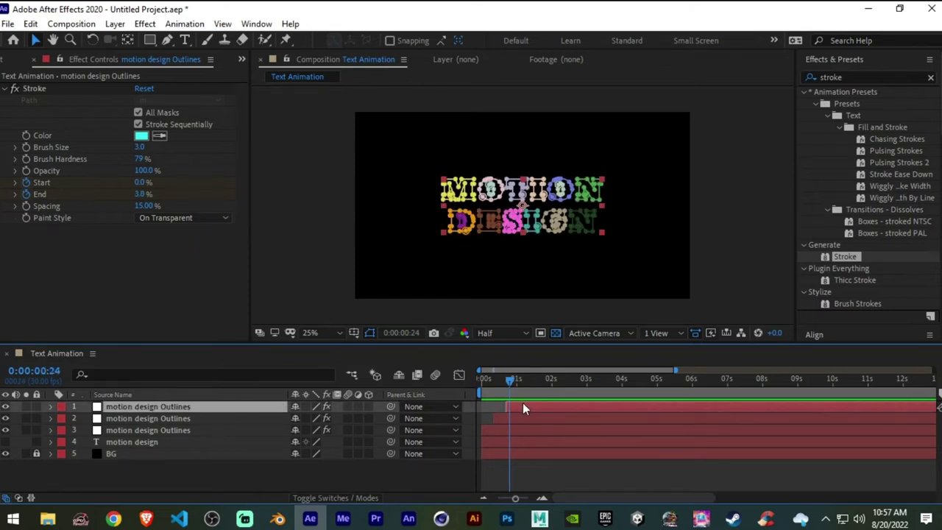
- Duplicate the top Outlines layer again and make its stroke pure white FFFFFF
key("ctrl+d")
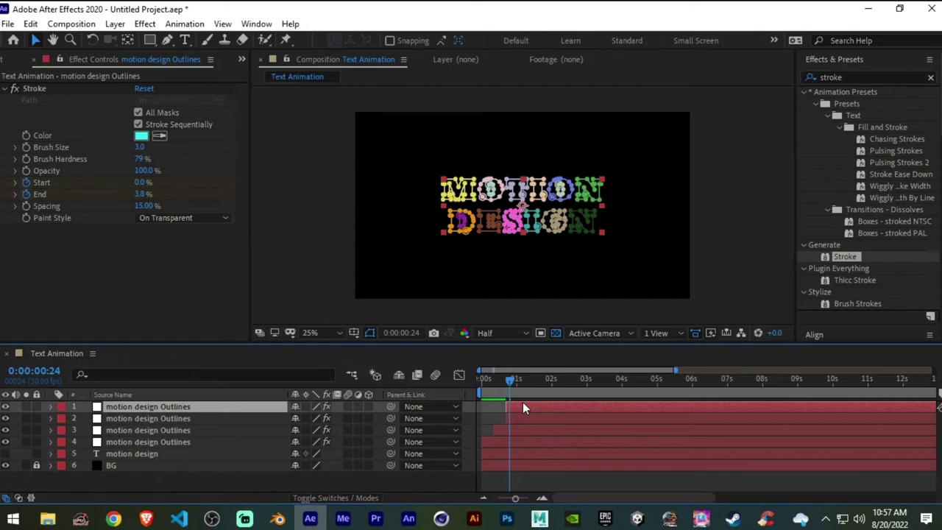
key("u")
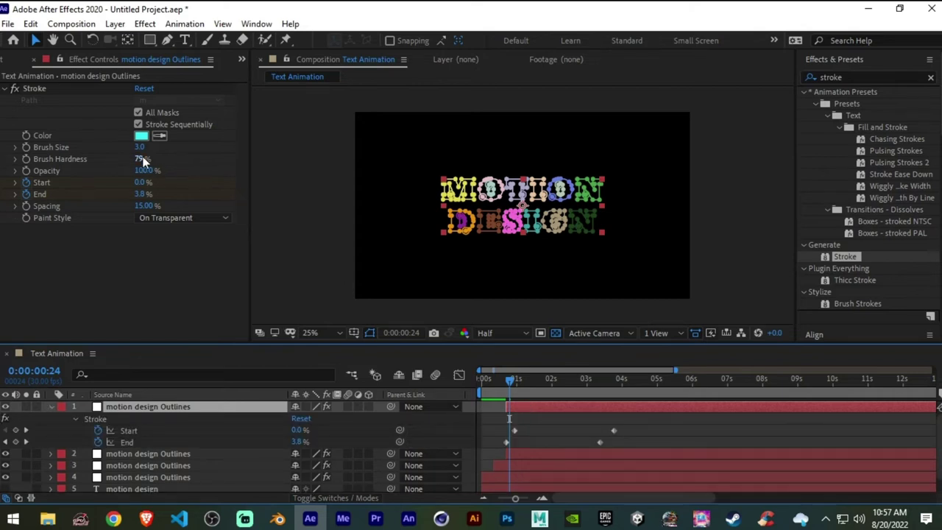
left_click(141, 135)
left_click_drag(694, 329, 561, 145)
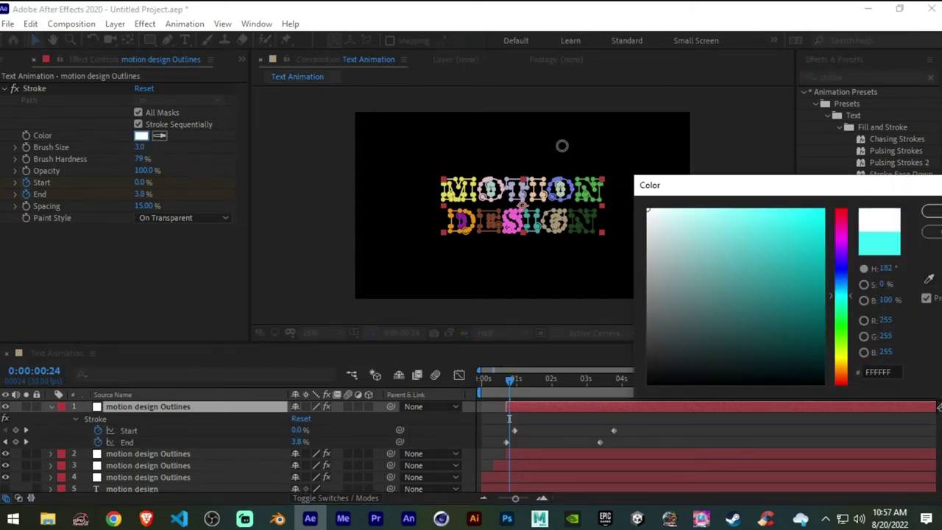
left_click_drag(884, 186, 702, 133)
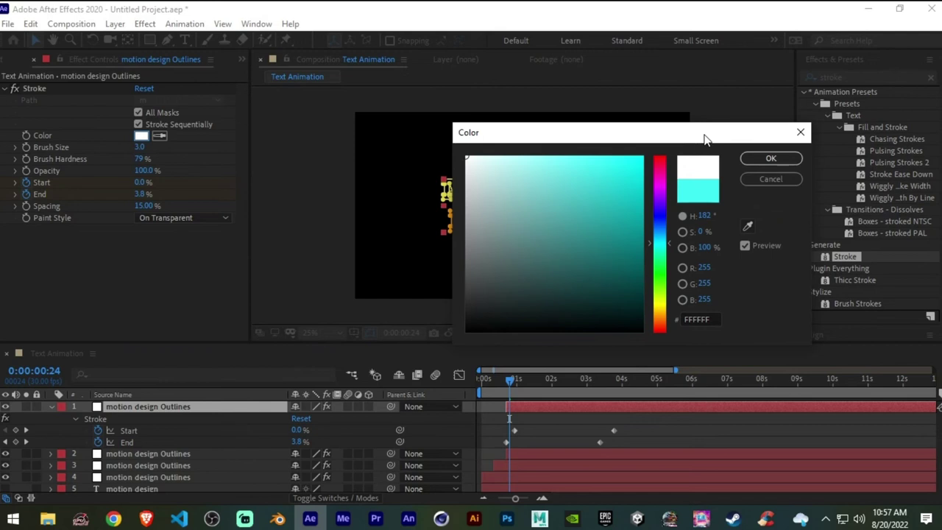
left_click(770, 159)
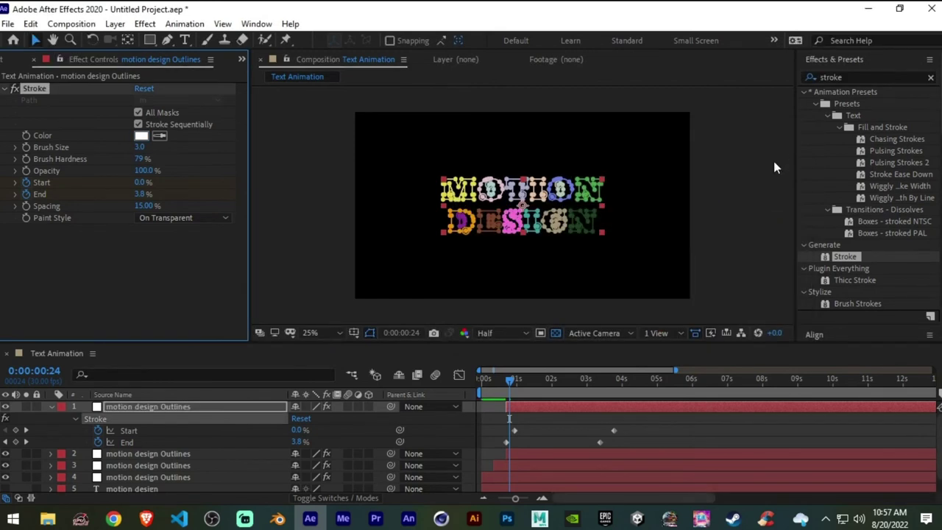
- Remove the white layer's Start keyframes and delay it to begin near 1 second
left_click(98, 431)
left_click(602, 428)
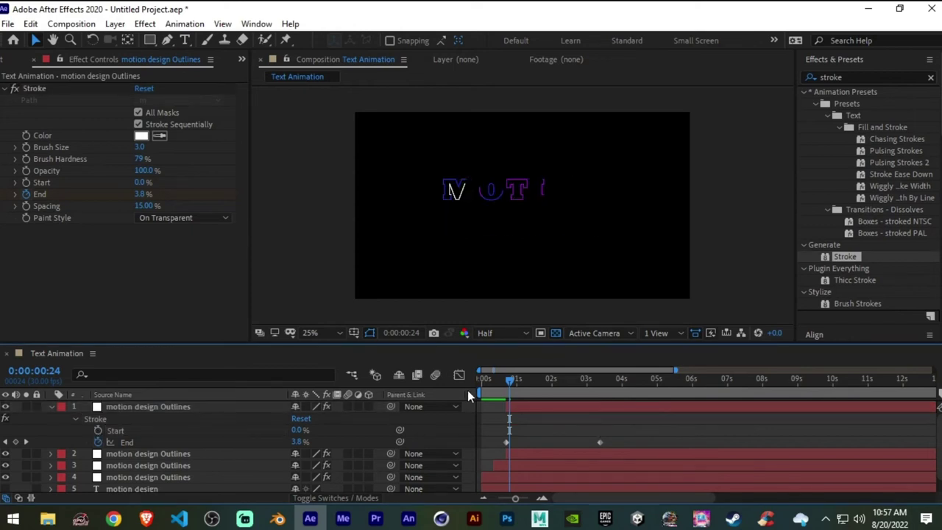
key("u")
key("space")
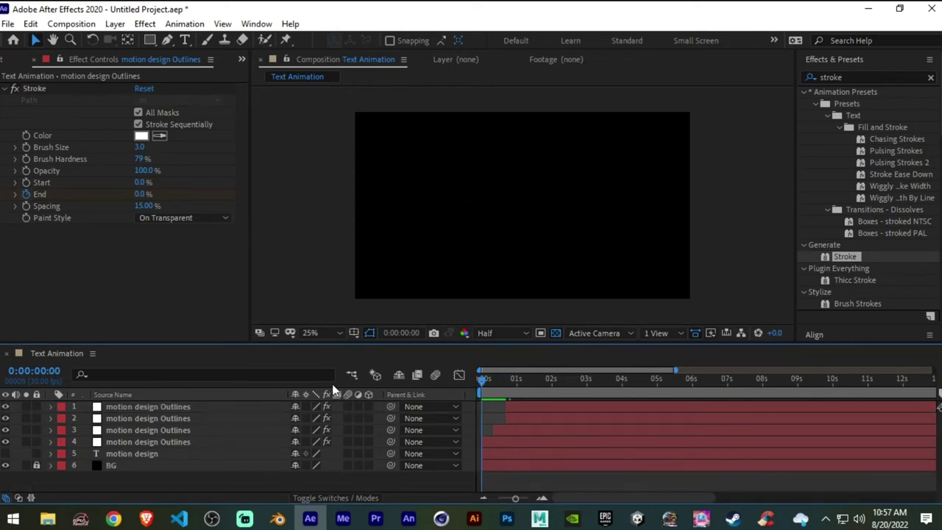
left_click_drag(497, 410, 529, 411)
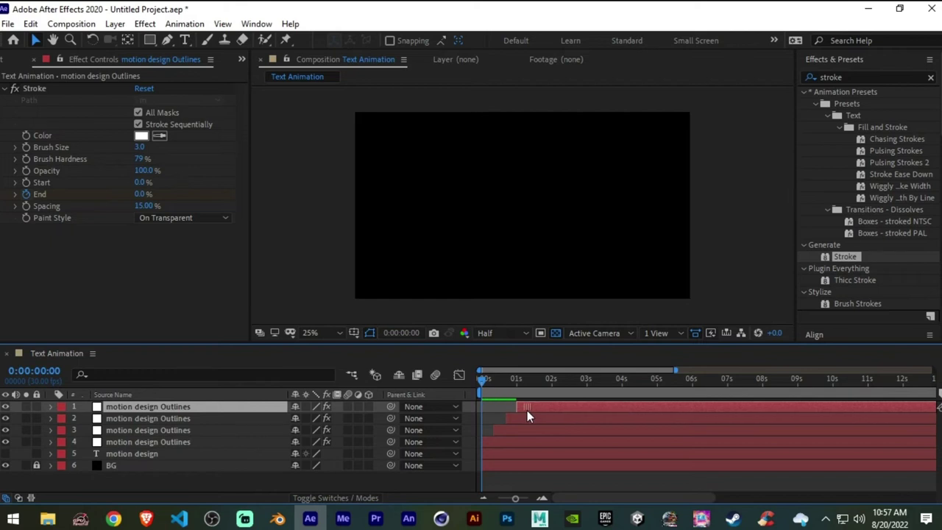
- Preview the four-colour staggered outline draw-on twice
key("space")
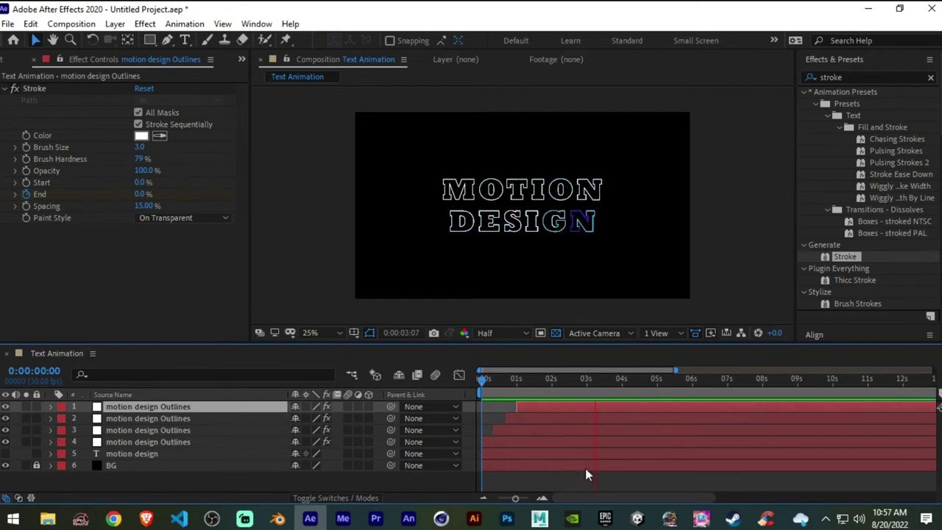
key("space")
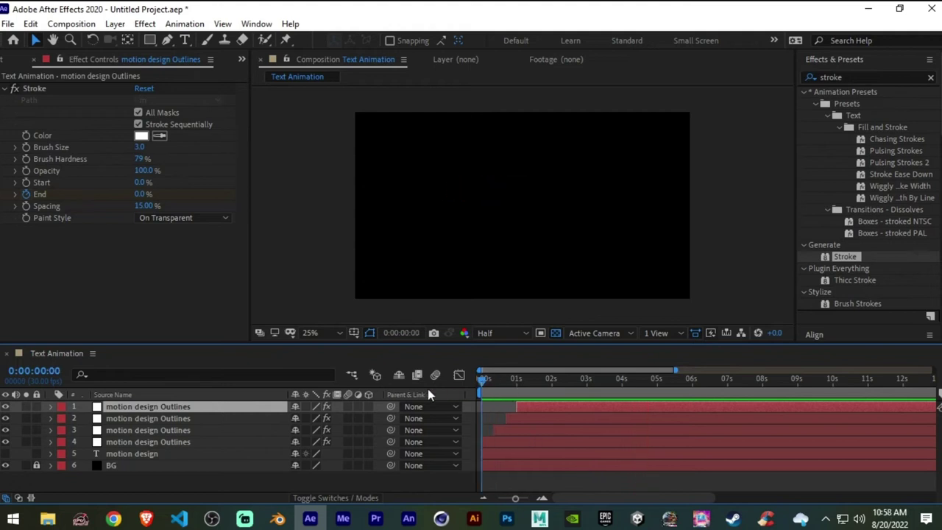
key("space")
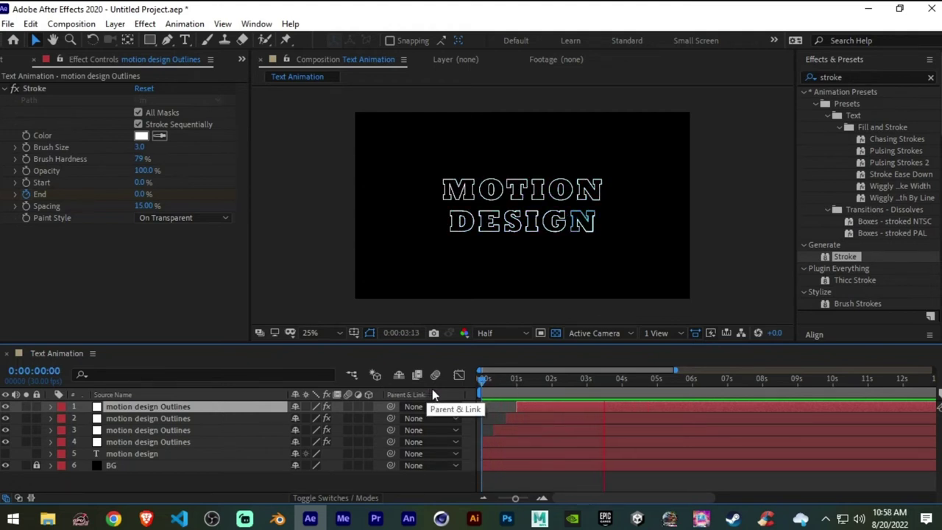
key("space")
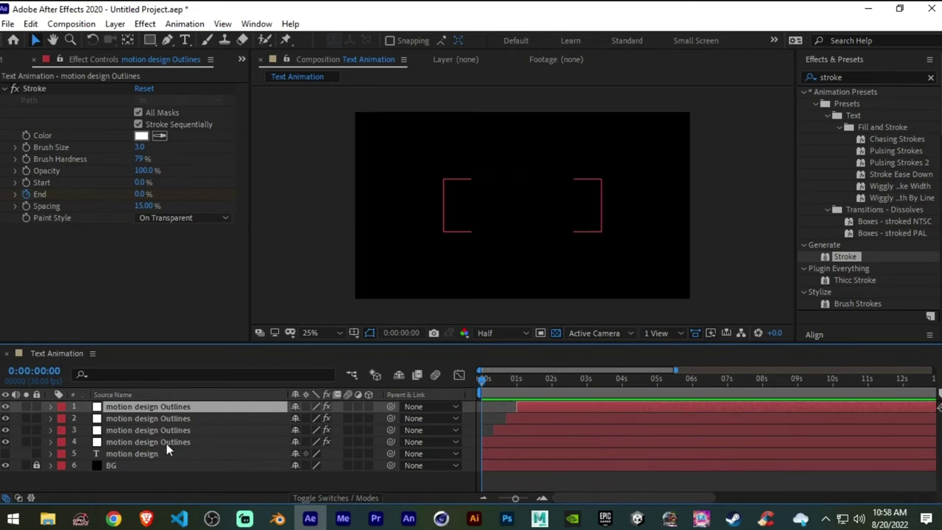
- Select outline layers 1–4 and precompose them into a composition named 'Text Anim'
left_click(166, 444, "shift")
right_click(166, 444)
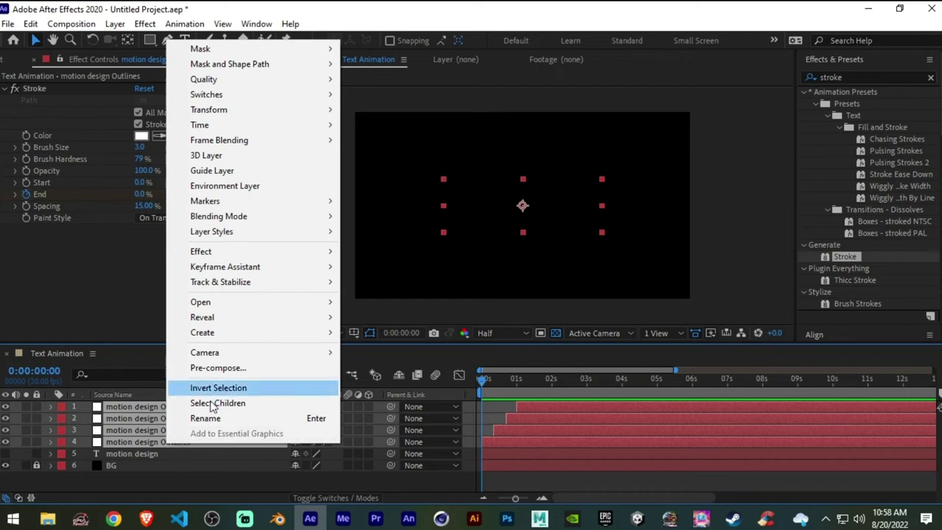
left_click(221, 371)
type("Text Anim")
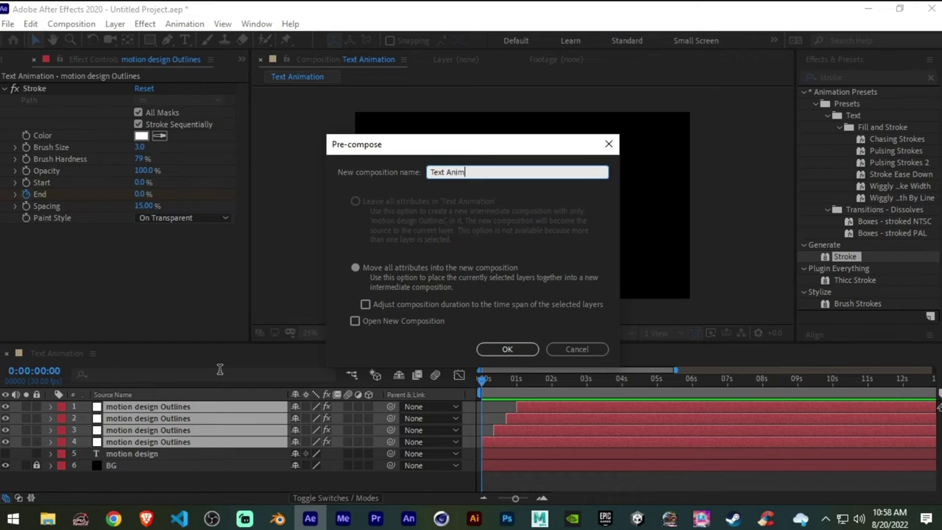
key("Return")
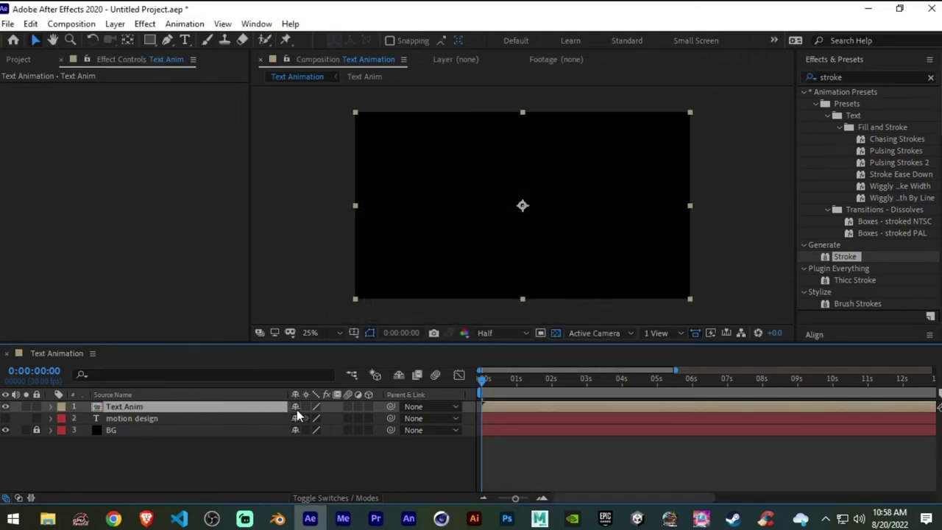
- Enable Collapse Transformations on Text Anim and apply the Glow effect to it
left_click(306, 407)
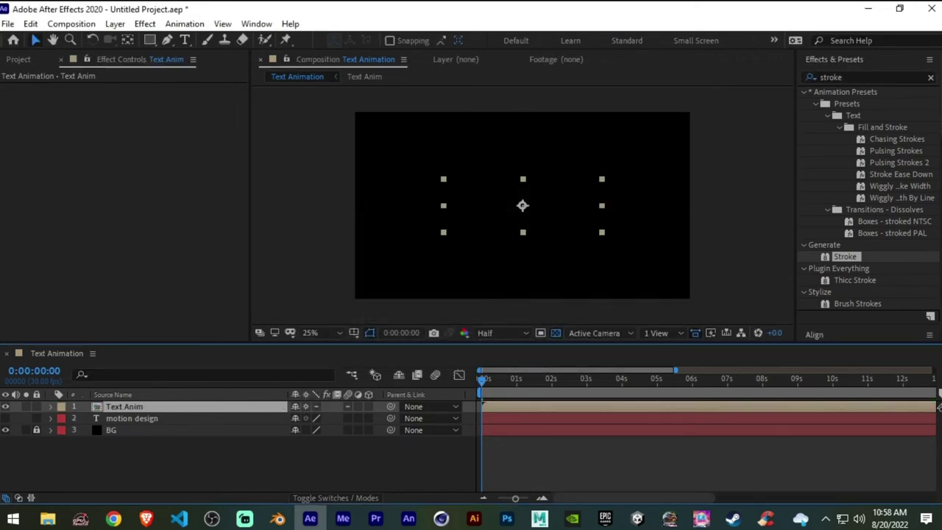
left_click(924, 80)
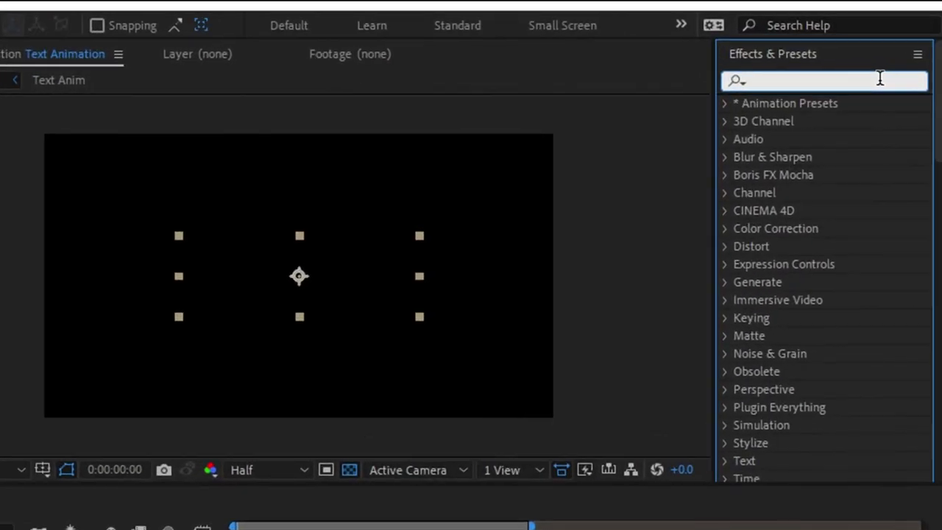
type("glow")
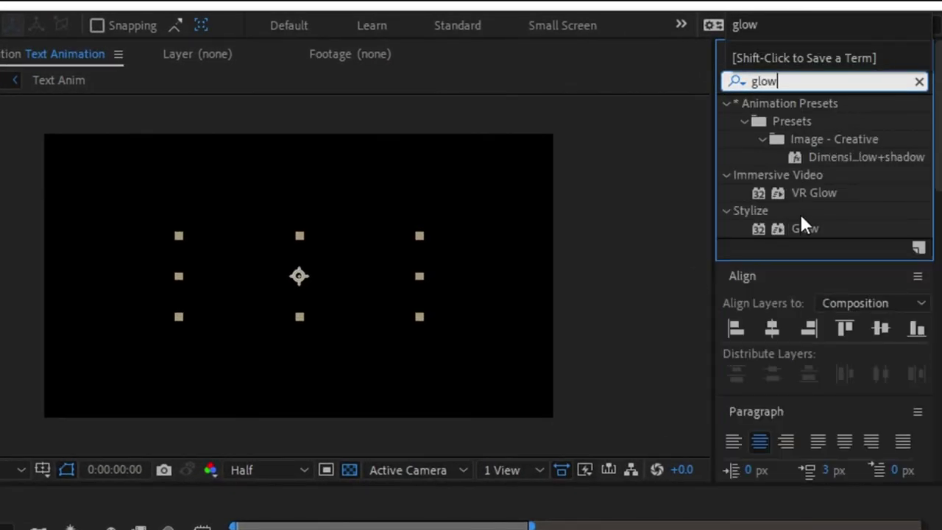
mouse_move(802, 223)
left_mouse_down()
mouse_move(504, 413)
mouse_move(542, 391)
left_mouse_up()
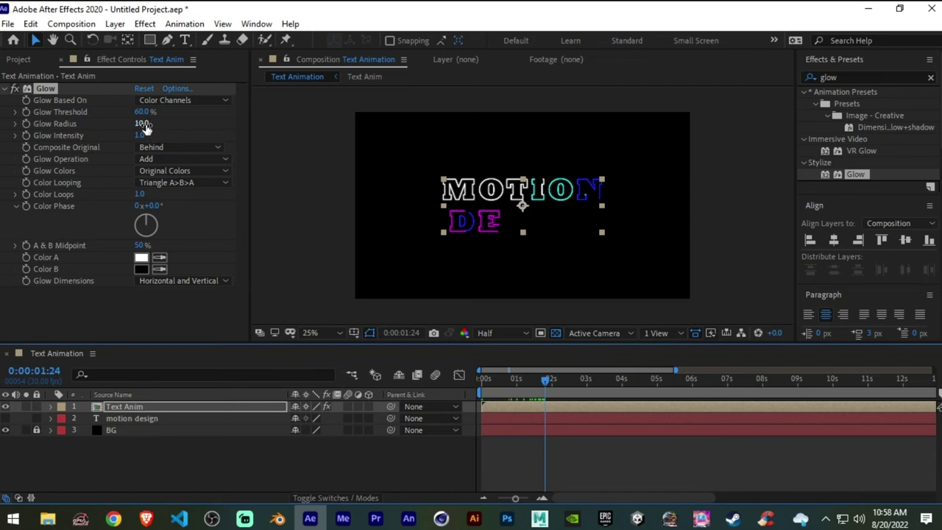
- Set Glow threshold to 63.5% and radius to 31, then preview the glowing outlines
left_click_drag(142, 116, 156, 125)
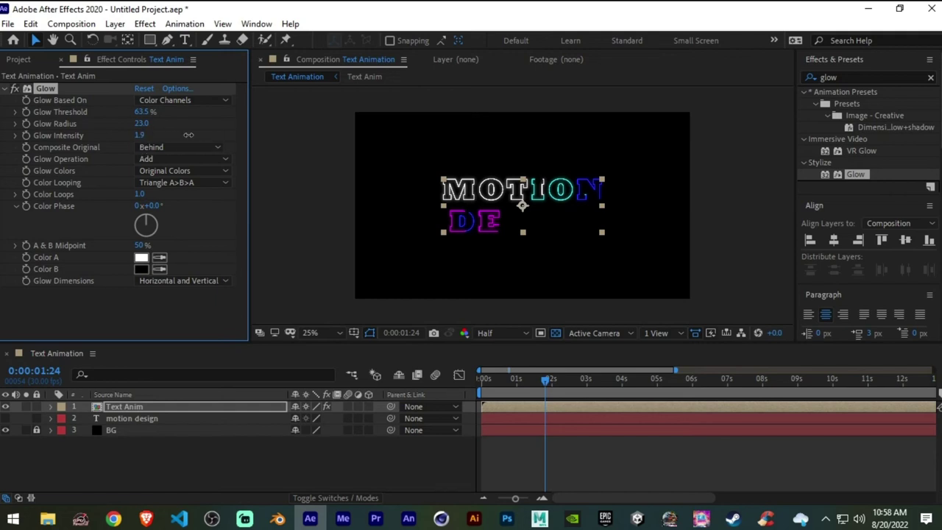
left_click_drag(143, 127, 155, 124)
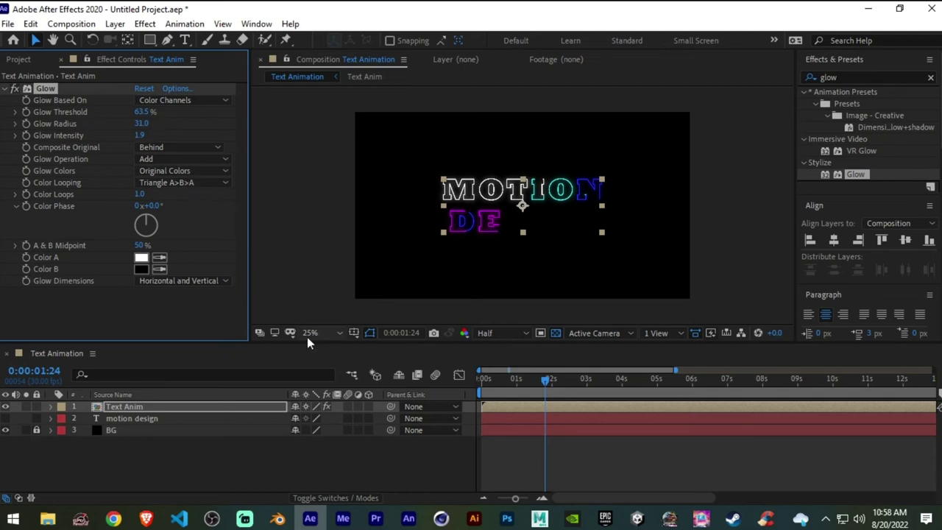
key("space")
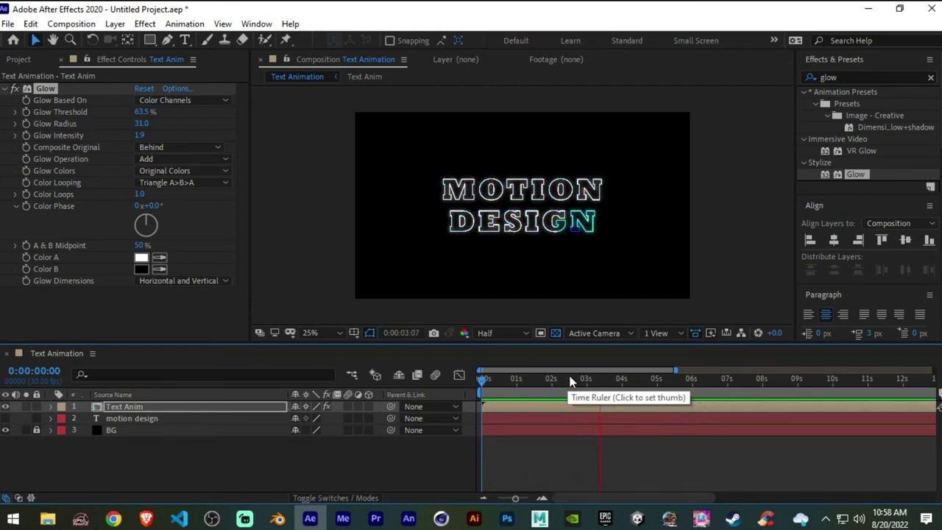
left_click(521, 381)
key("space")
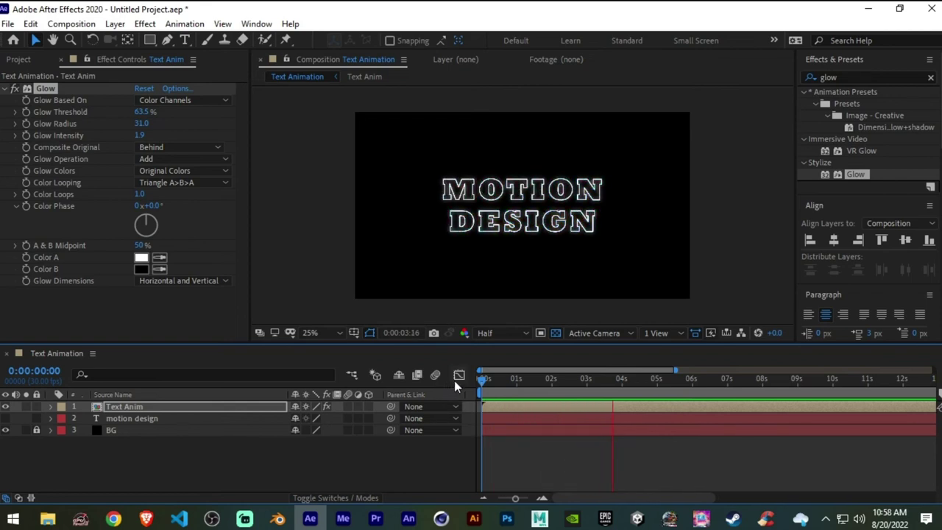
key("space")
key("s")
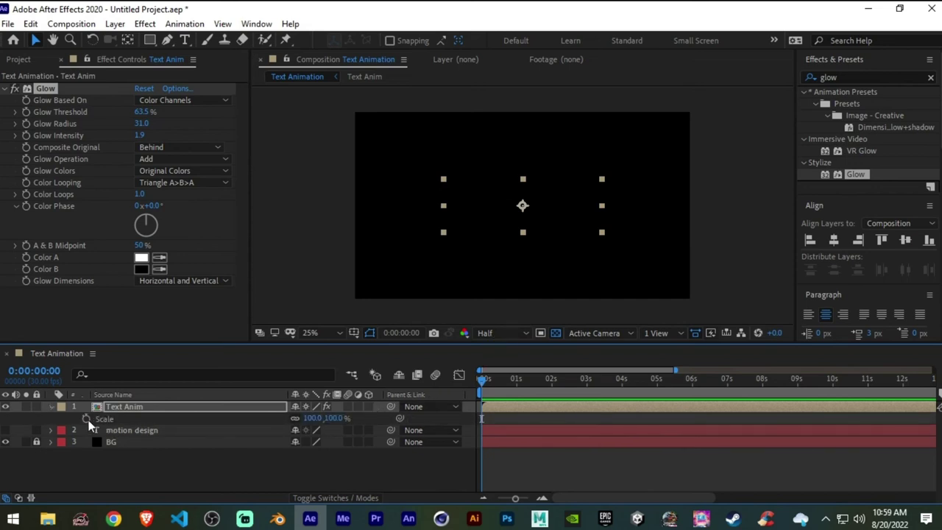
- Keyframe Text Anim's Scale at 95% at 0s and 100% at about 4 seconds
left_click(86, 418)
left_click(312, 418)
type("9")
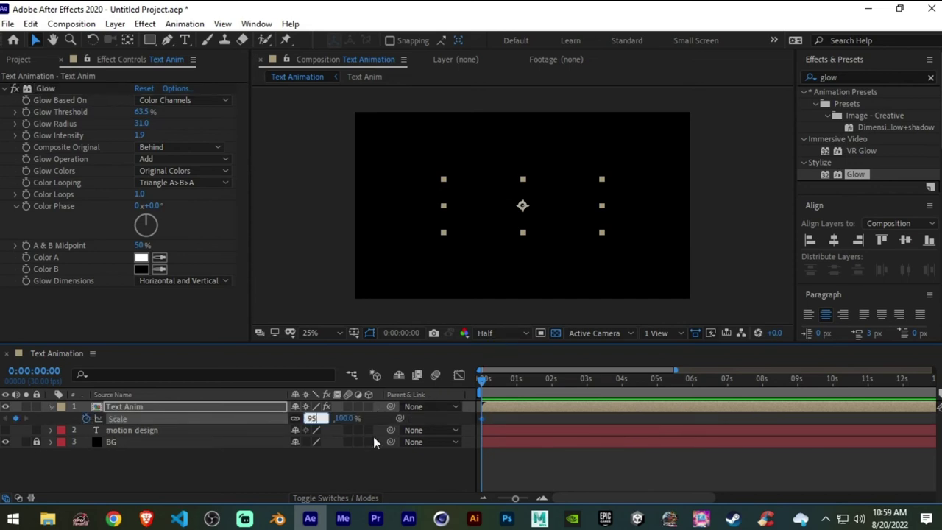
type("5")
key("Return")
left_click(553, 381)
left_click_drag(554, 381, 625, 400)
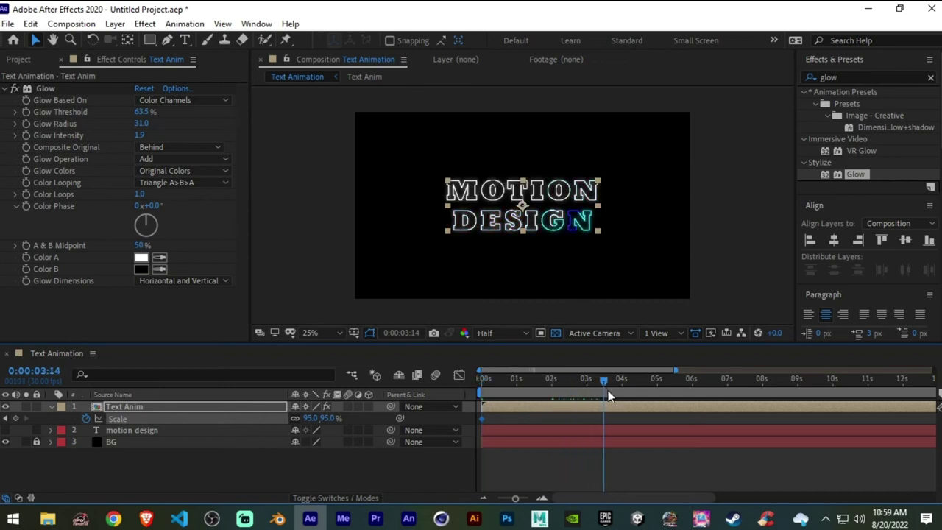
left_click(312, 419)
type("100")
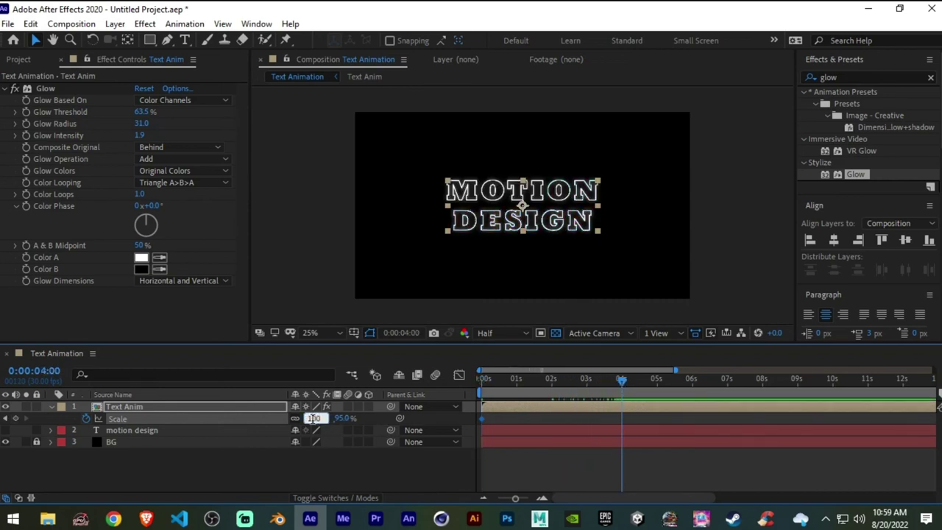
key("Return")
- Preview the scale-up and apply Easy Ease to both Scale keyframes
key("space")
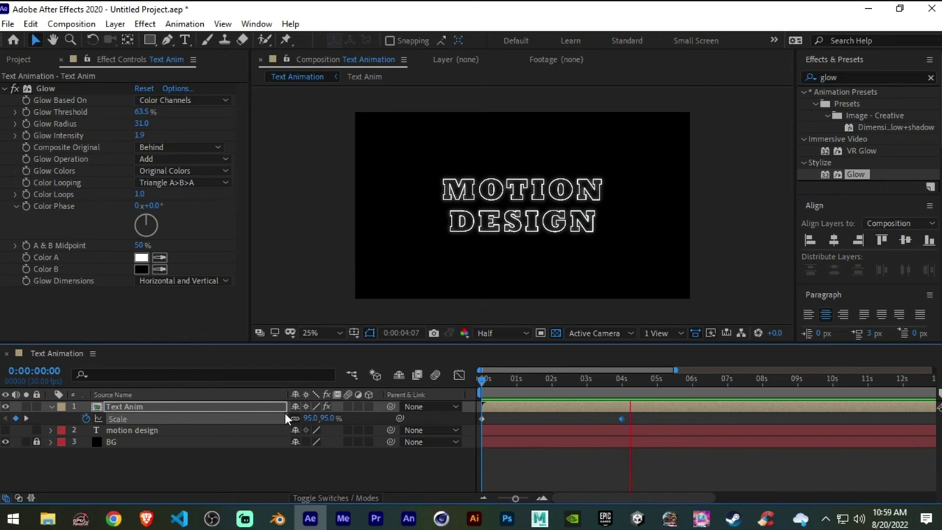
key("space")
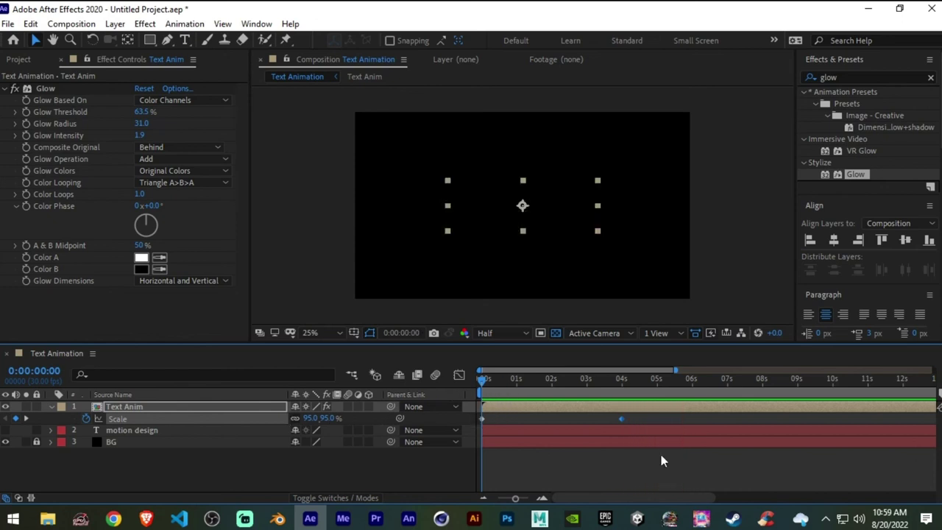
left_click_drag(658, 423, 430, 413)
key("F9")
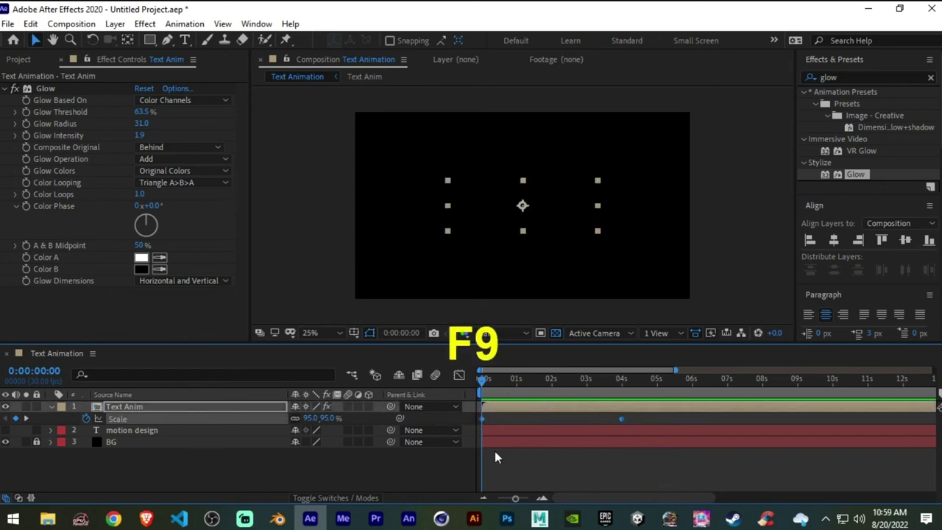
- Reshape the Scale speed curve in the Graph Editor to spike early, then preview
left_click(459, 375)
mouse_move(637, 465)
left_mouse_down()
mouse_move(600, 471)
mouse_move(547, 460)
left_mouse_up()
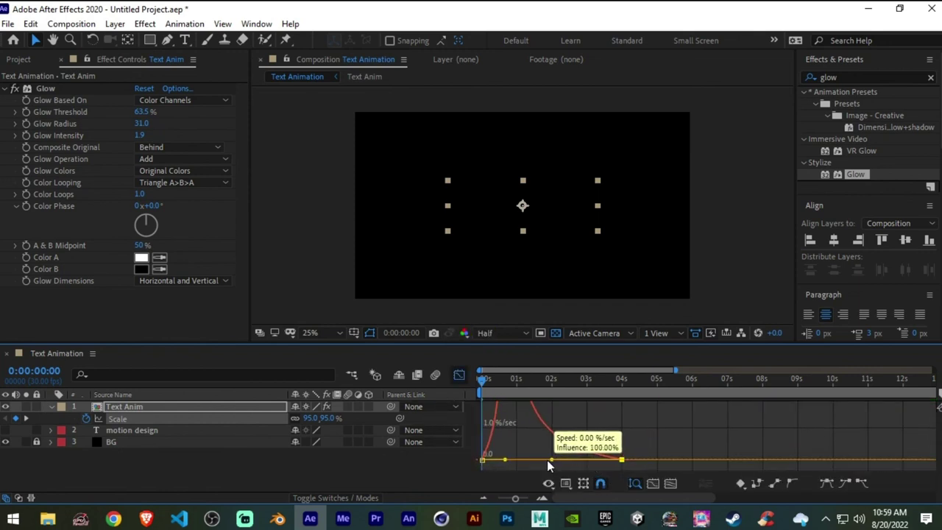
left_click(458, 376)
key("space")
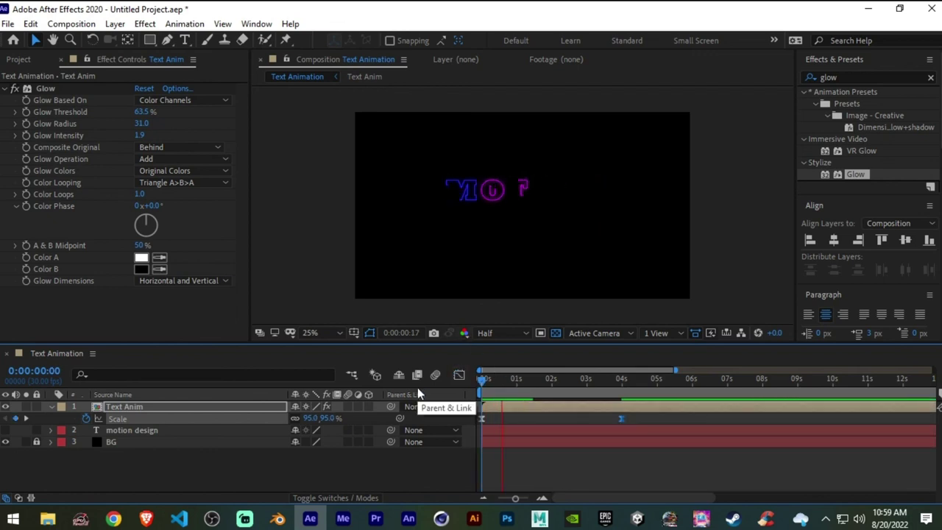